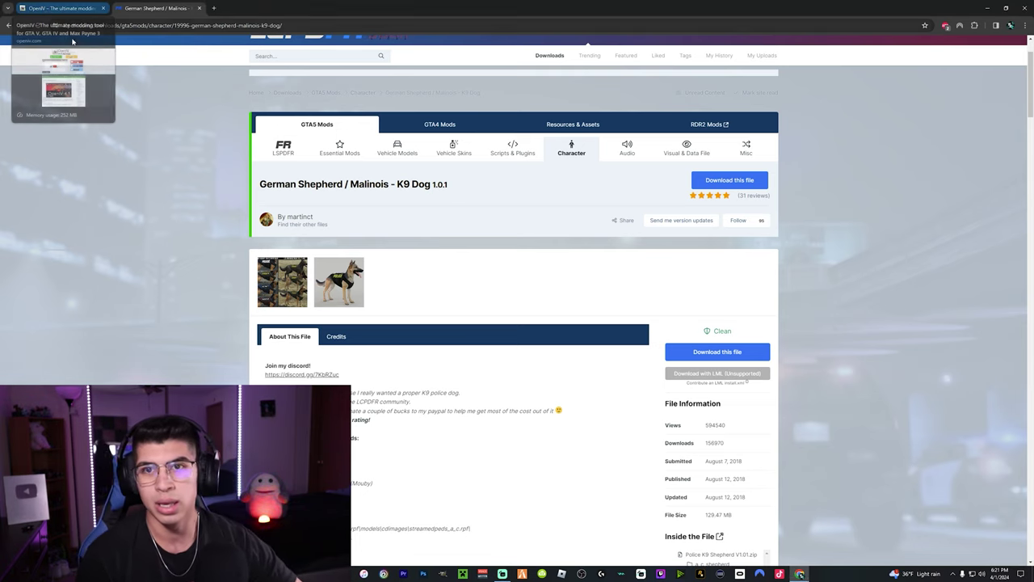
Switch from the LCPDFR K9 Dog mod page to the openiv.com tab.
{"action": "left_click", "coordinate": [43, 8]}
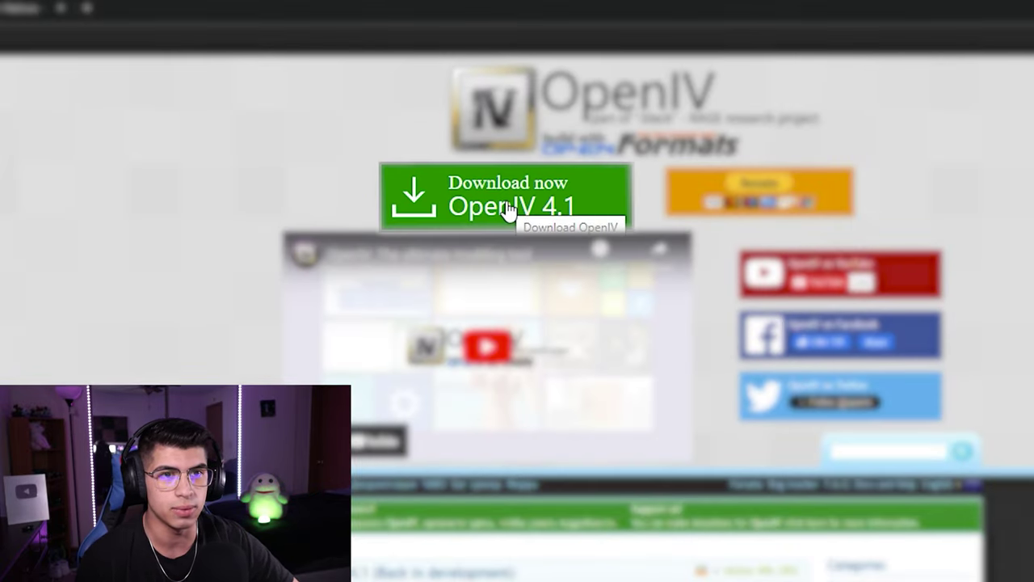
Download the OpenIV 4.1 installer ovisetup.exe past the certificate warning and launch it.
{"action": "left_click", "coordinate": [511, 208]}
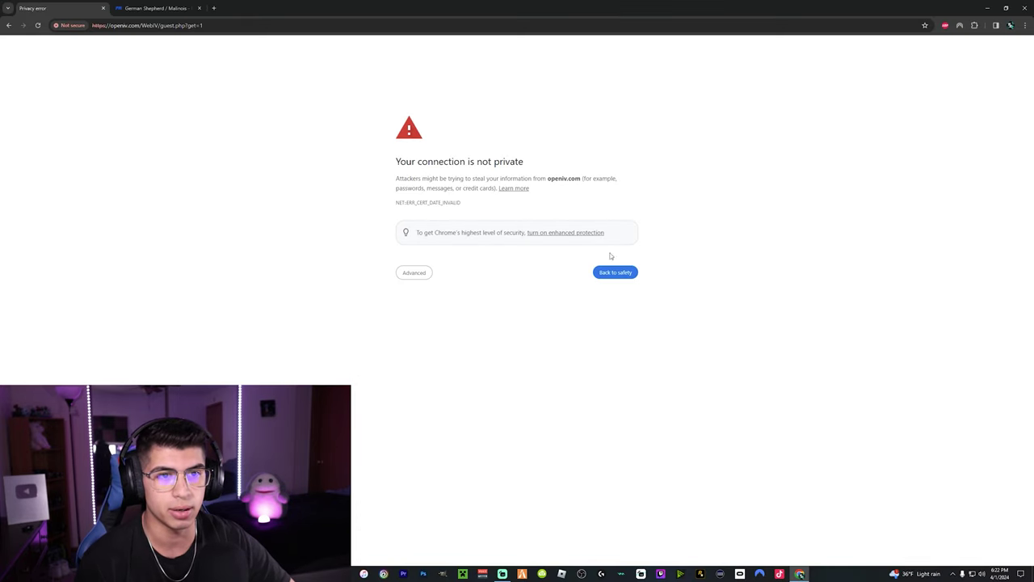
{"action": "left_click", "coordinate": [416, 274]}
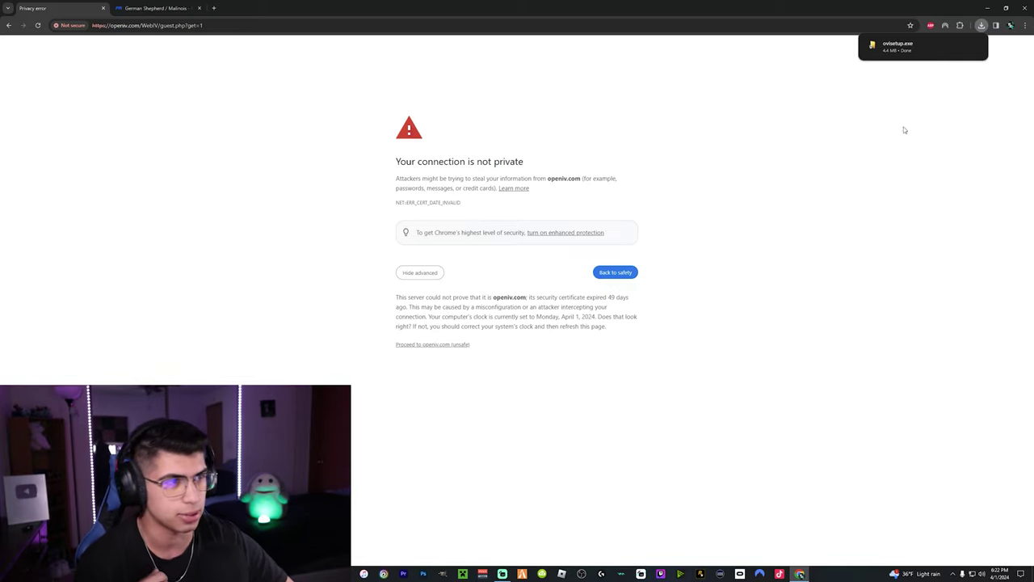
{"action": "left_click", "coordinate": [897, 46]}
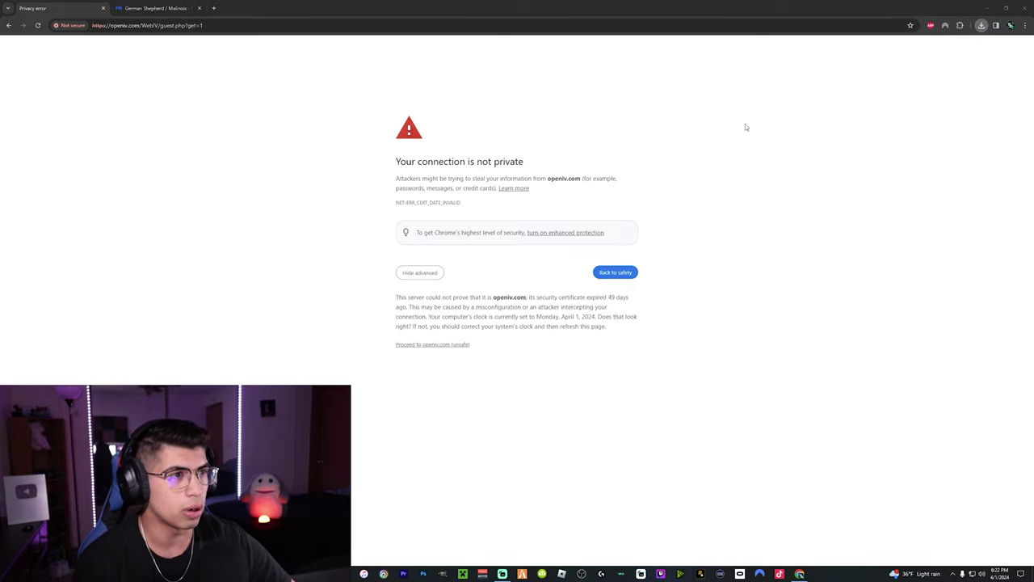
{"action": "left_click_drag", "start_coordinate": [453, 192], "coordinate": [475, 176]}
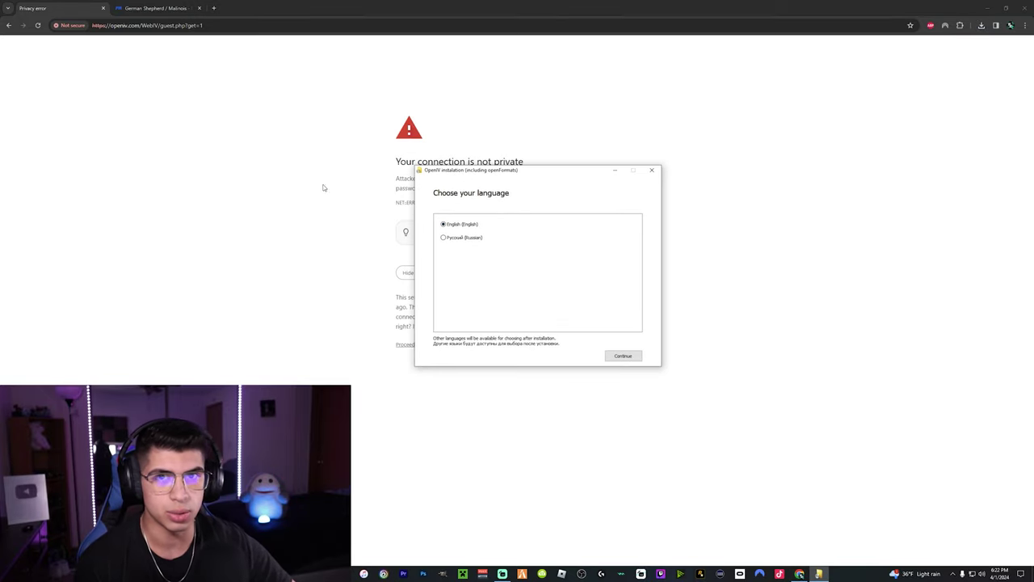
Install OpenIV in English, accepting the licence, launching after install, and confirming the 20.4 Mb download.
{"action": "left_click", "coordinate": [987, 11]}
{"action": "mouse_move", "coordinate": [480, 174]}
{"action": "left_mouse_down"}
{"action": "mouse_move", "coordinate": [487, 165]}
{"action": "mouse_move", "coordinate": [483, 176]}
{"action": "left_mouse_up"}
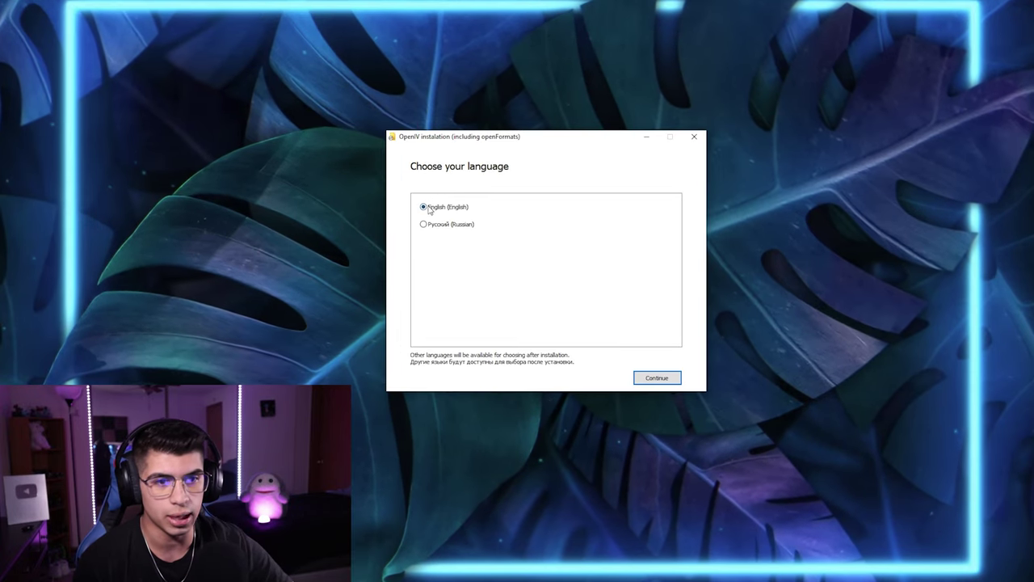
{"action": "left_click", "coordinate": [658, 380]}
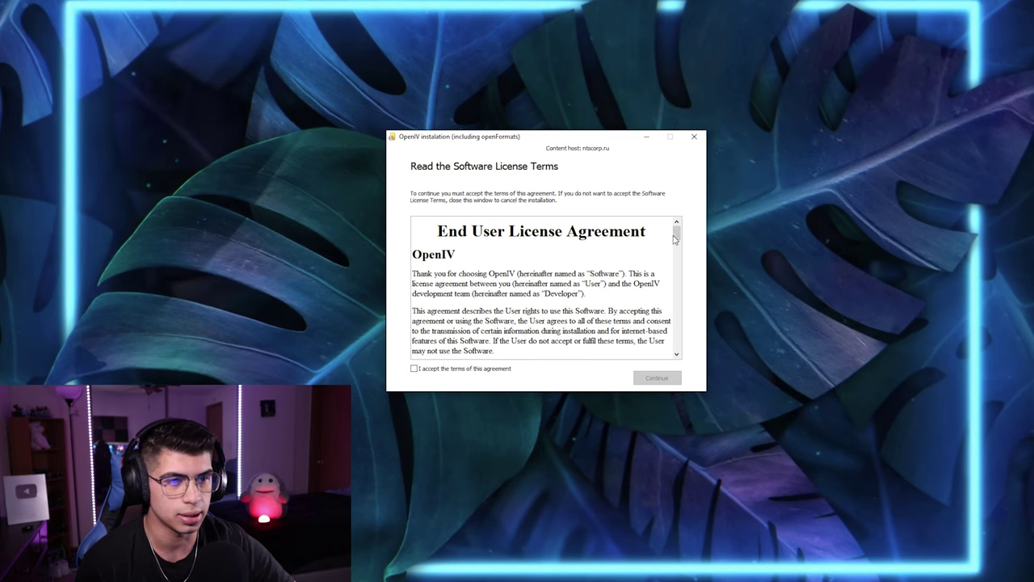
{"action": "left_click", "coordinate": [414, 370]}
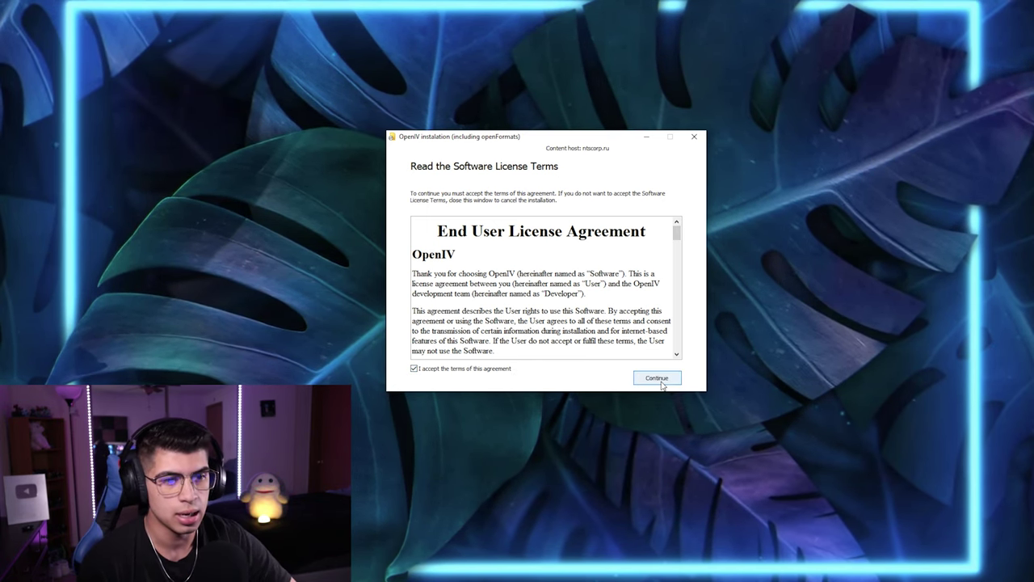
{"action": "left_click", "coordinate": [661, 378]}
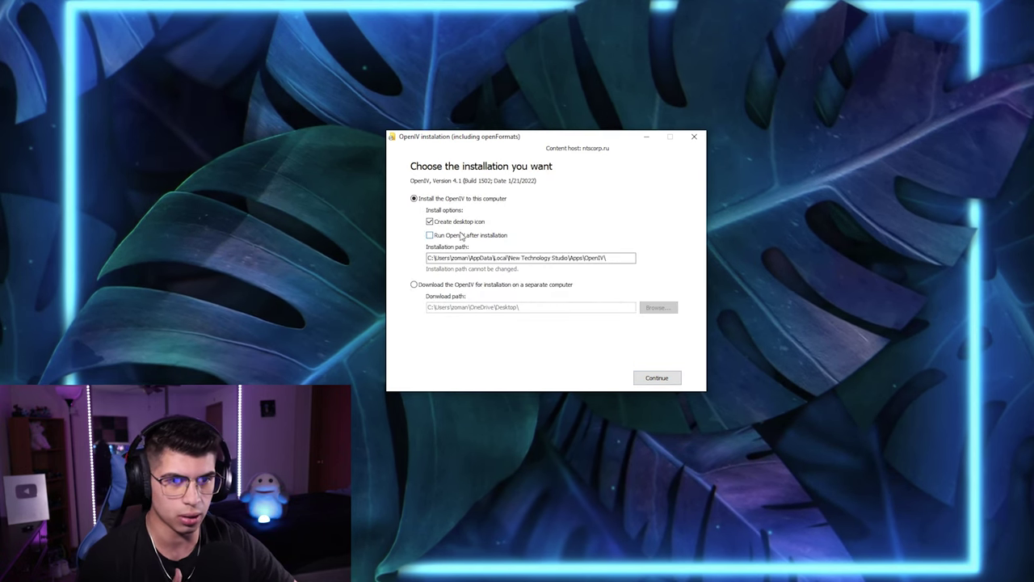
{"action": "left_click", "coordinate": [437, 235]}
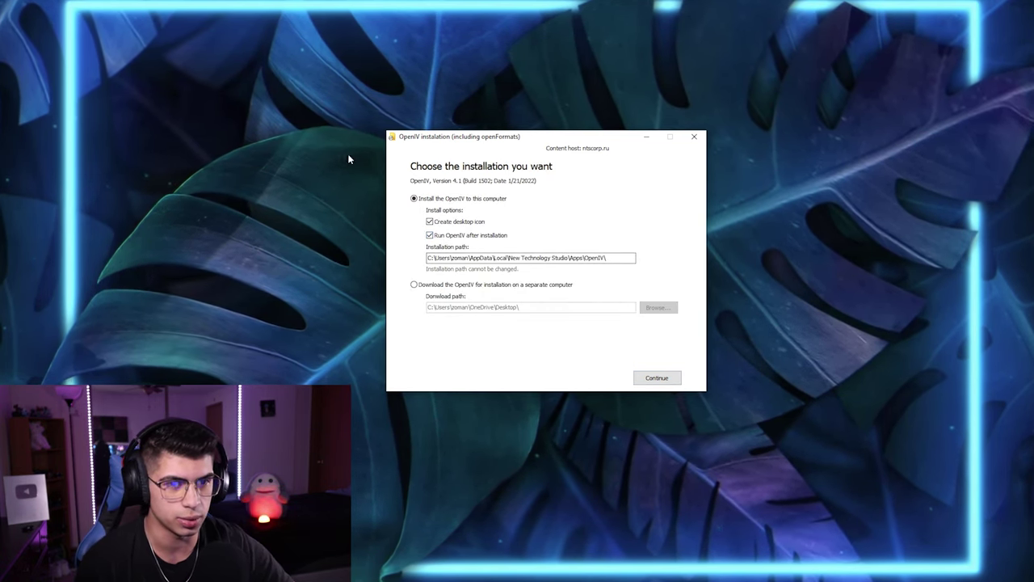
{"action": "left_click", "coordinate": [668, 382]}
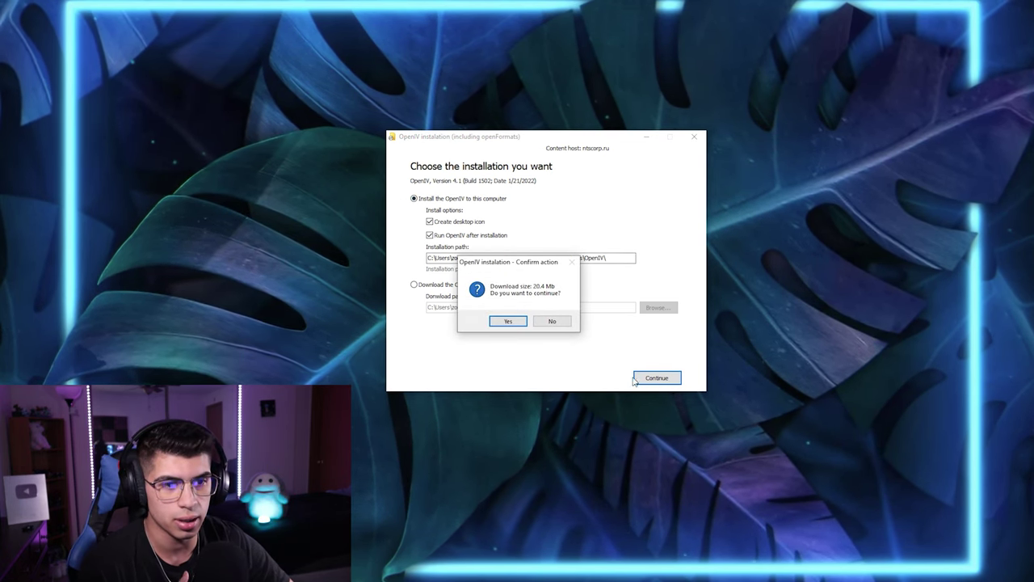
{"action": "left_click", "coordinate": [506, 322]}
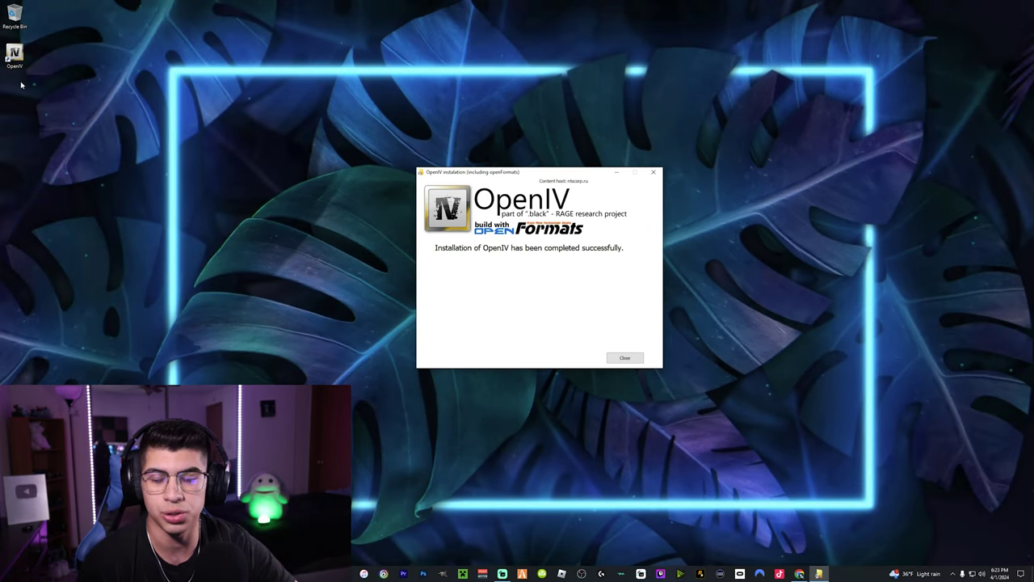
Place the OpenIV desktop icon, close the installer, and return to the K9 mod page.
{"action": "left_click_drag", "start_coordinate": [14, 53], "coordinate": [40, 137]}
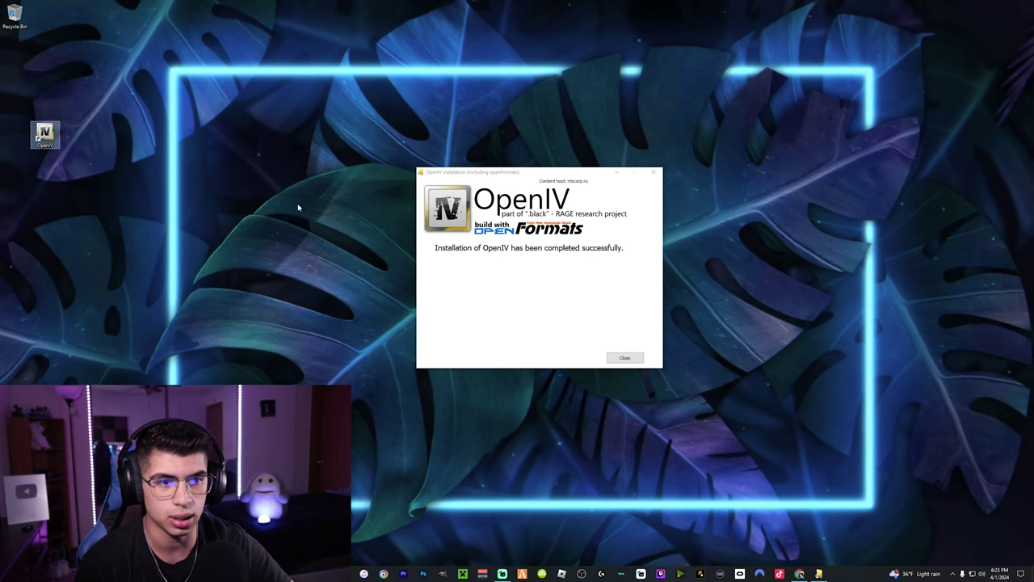
{"action": "left_click", "coordinate": [469, 276]}
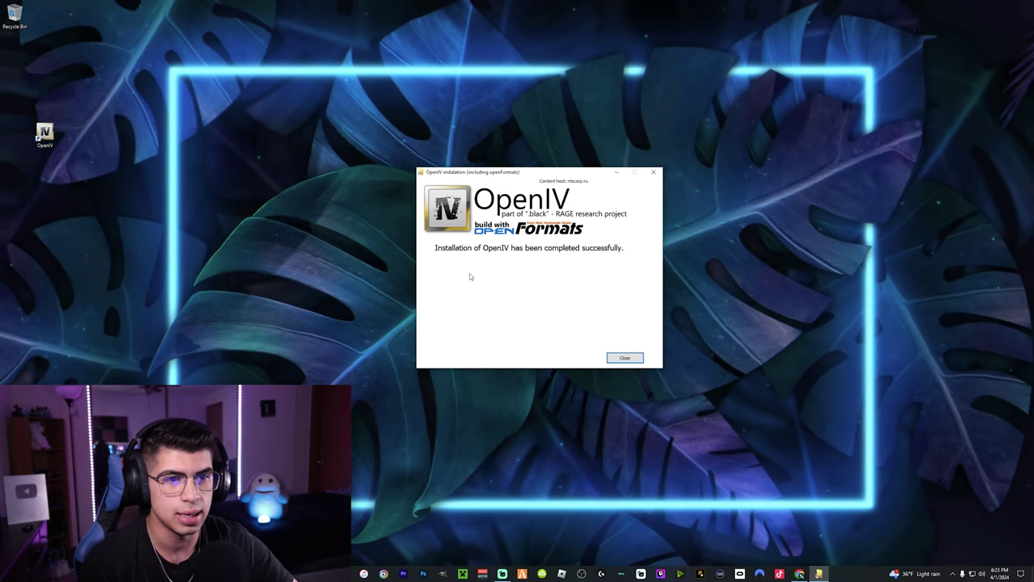
{"action": "left_click", "coordinate": [624, 360]}
{"action": "left_click_drag", "start_coordinate": [45, 133], "coordinate": [18, 135]}
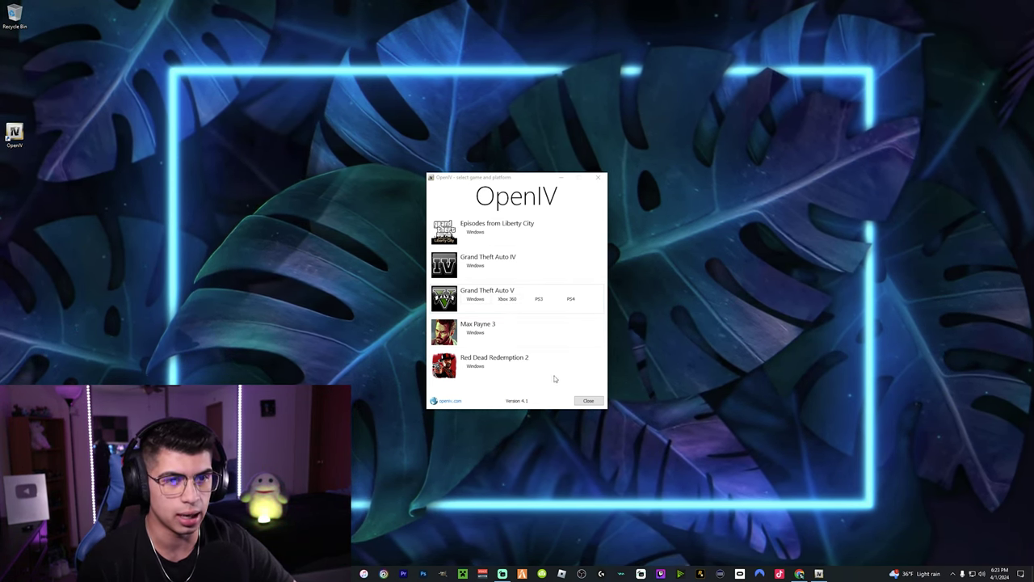
{"action": "left_click", "coordinate": [799, 573]}
{"action": "left_click", "coordinate": [103, 8]}
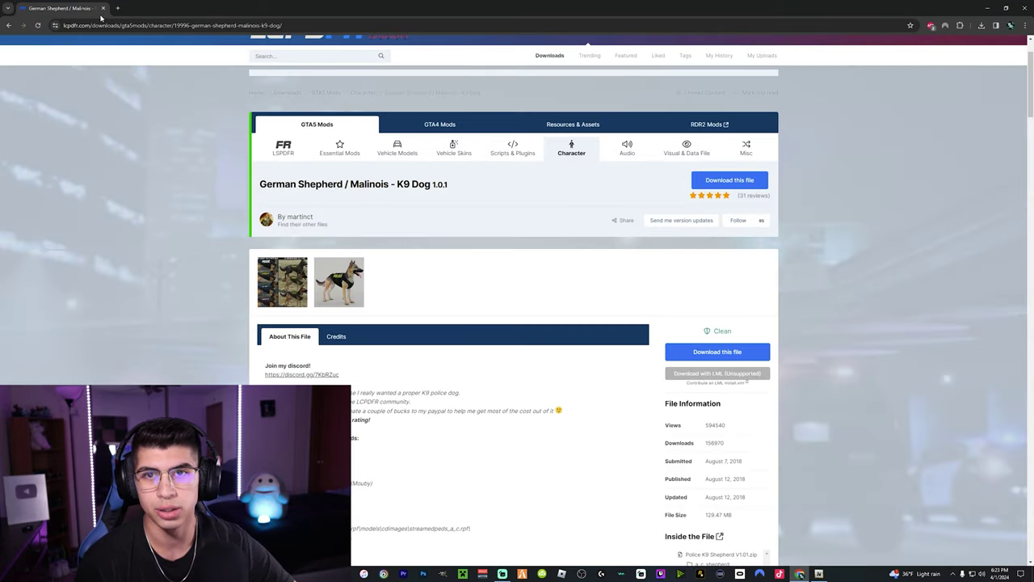
Download Police K9 Shepherd V1.01.zip and open it to check its contents.
{"action": "left_click", "coordinate": [747, 180]}
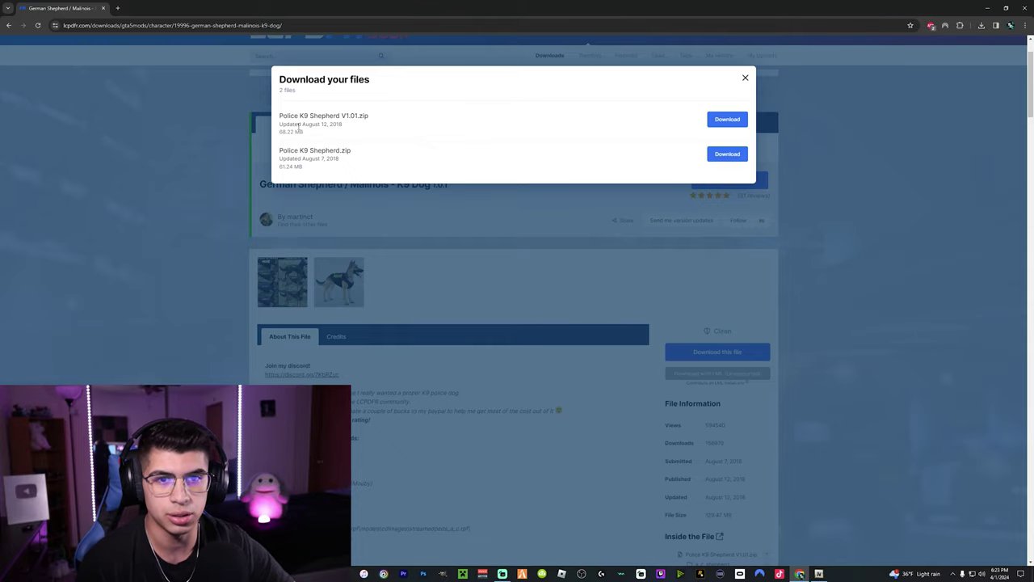
{"action": "left_click", "coordinate": [727, 119]}
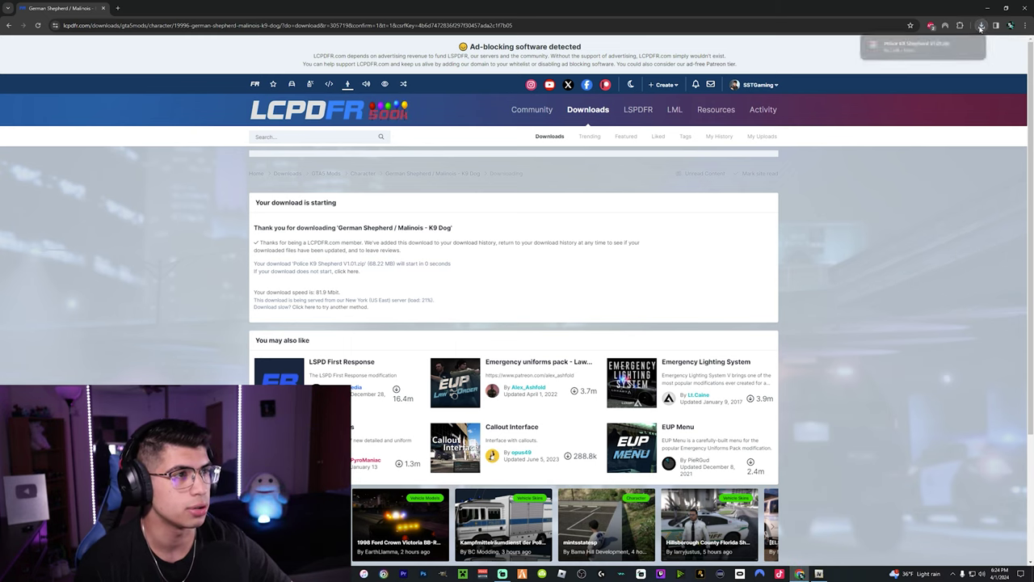
{"action": "left_click", "coordinate": [8, 25]}
{"action": "left_click", "coordinate": [981, 25]}
{"action": "left_click", "coordinate": [913, 61]}
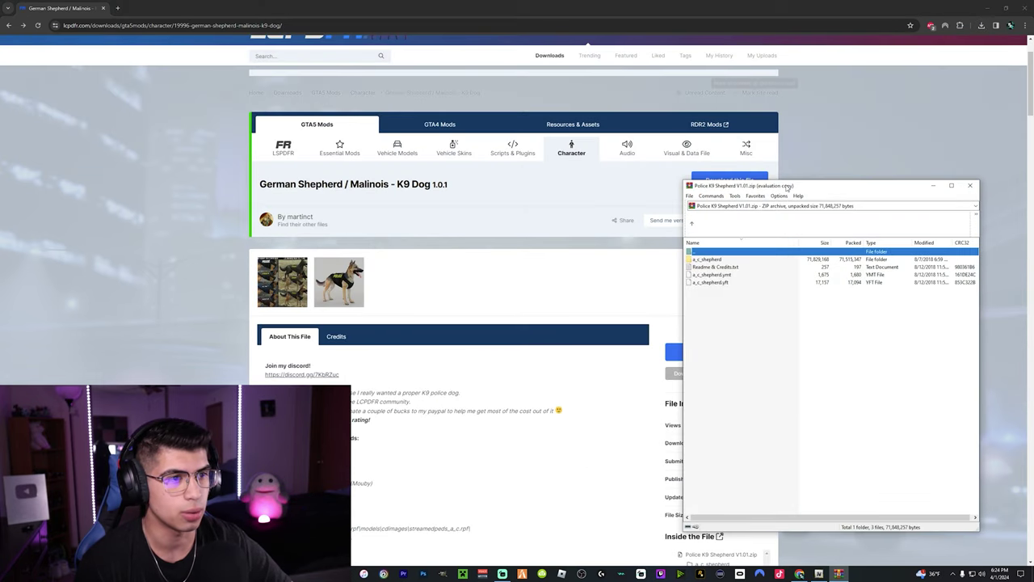
{"action": "left_click", "coordinate": [944, 150]}
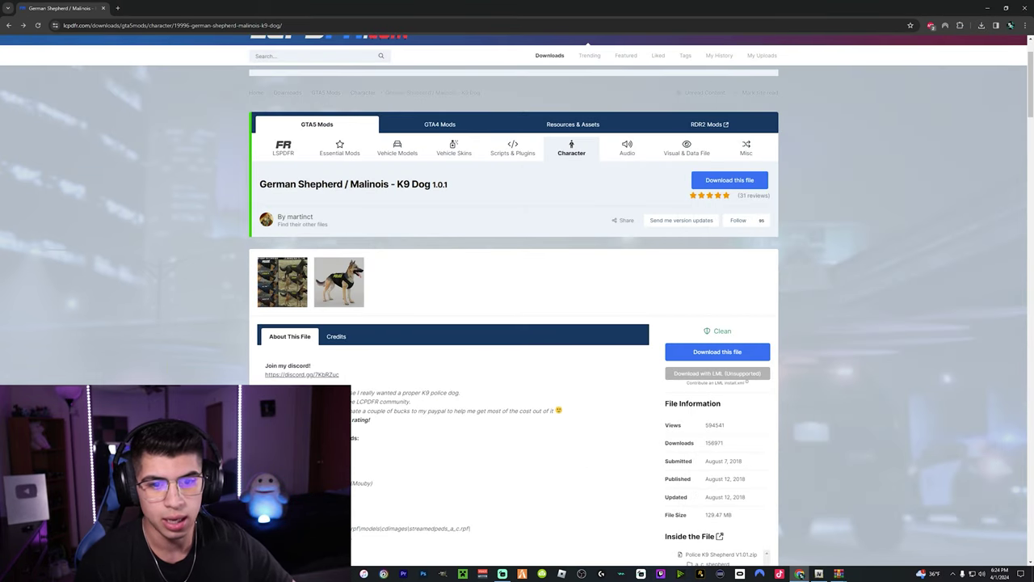
Review the install path mods\x64e.rpf\models\cdimages\streamedpeds_a_c.rpf on the mod page.
{"action": "scroll", "coordinate": [222, 261], "scroll_direction": "down", "scroll_amount": 4}
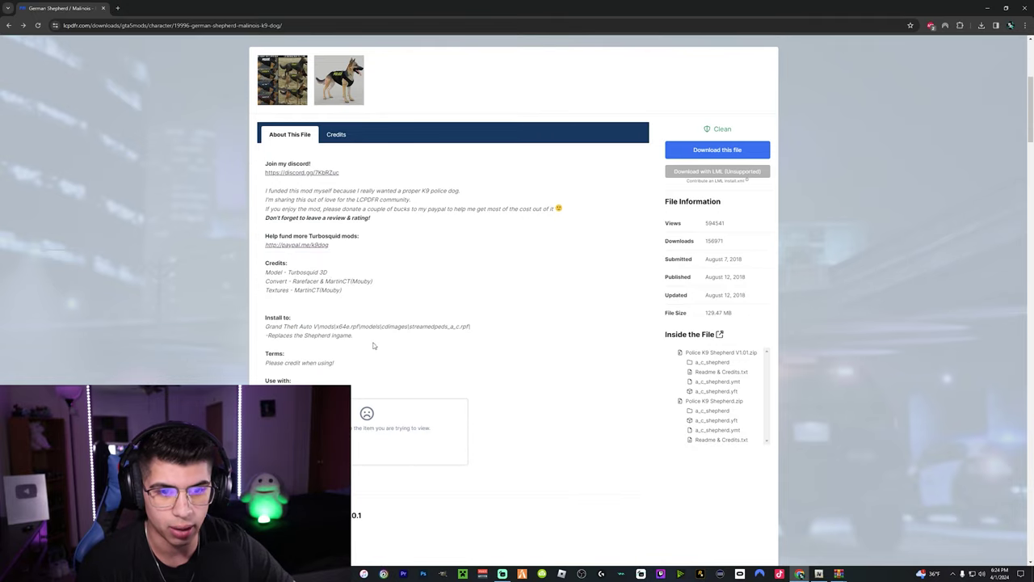
{"action": "left_click_drag", "start_coordinate": [340, 335], "coordinate": [265, 321]}
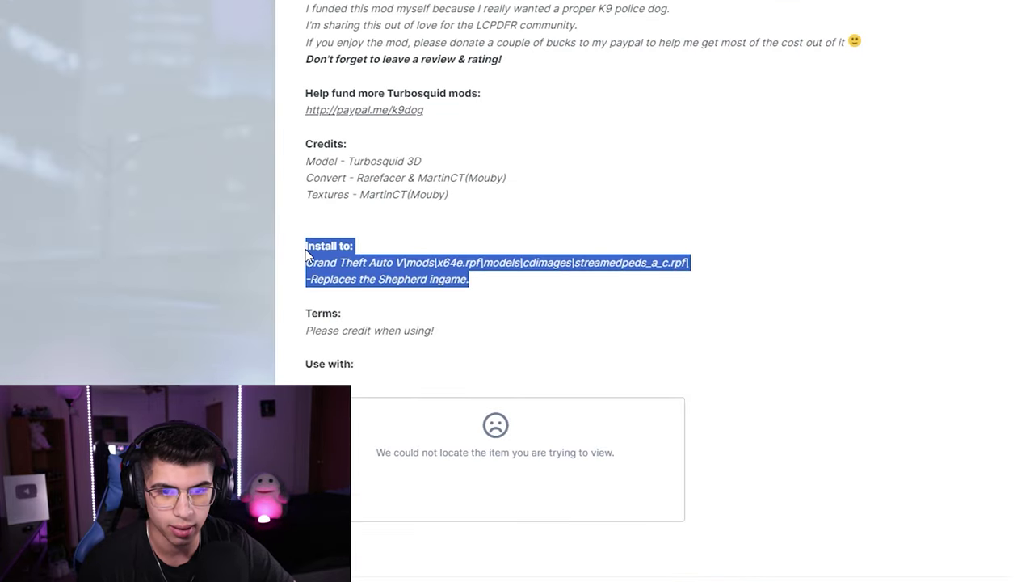
{"action": "left_click", "coordinate": [483, 294]}
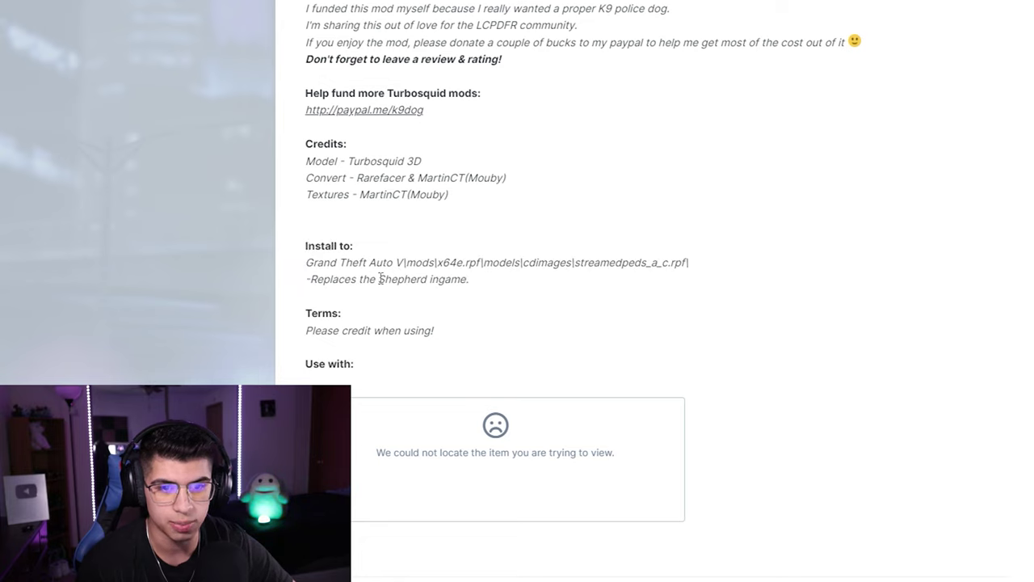
{"action": "left_click_drag", "start_coordinate": [402, 264], "coordinate": [687, 264]}
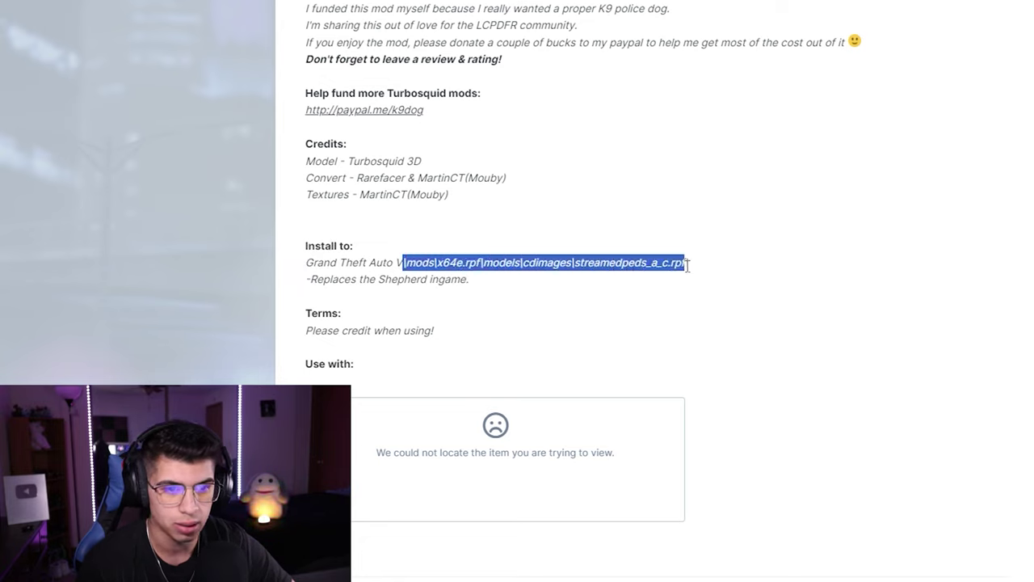
{"action": "left_click", "coordinate": [529, 283]}
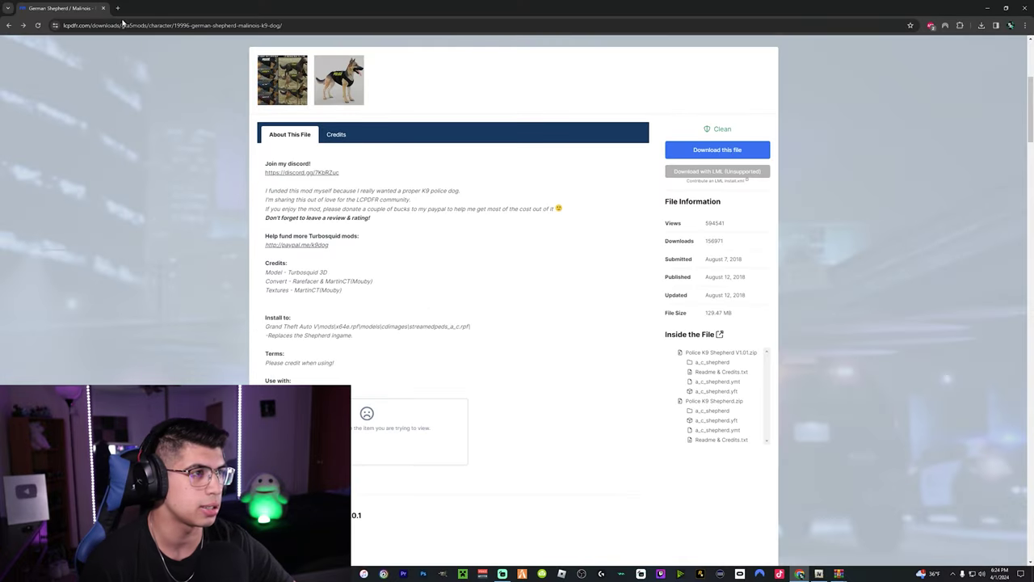
Close the browser, dismiss the WinRAR reminder, and select the archive files except Readme & Credits.txt.
{"action": "left_click", "coordinate": [1023, 8]}
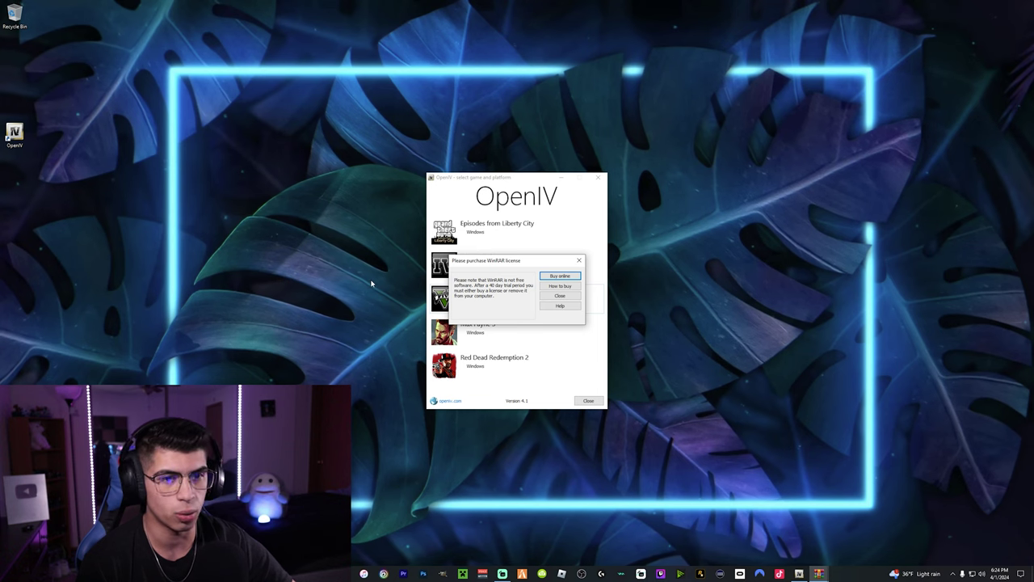
{"action": "left_click", "coordinate": [560, 296]}
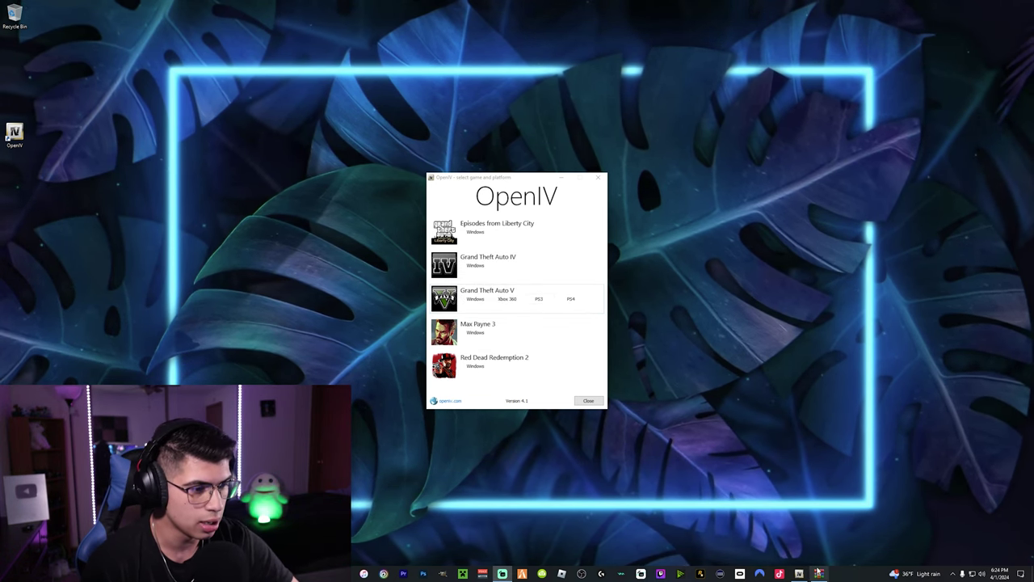
{"action": "left_click_drag", "start_coordinate": [753, 151], "coordinate": [703, 64]}
{"action": "left_click_drag", "start_coordinate": [716, 278], "coordinate": [677, 134]}
{"action": "left_click", "coordinate": [692, 208]}
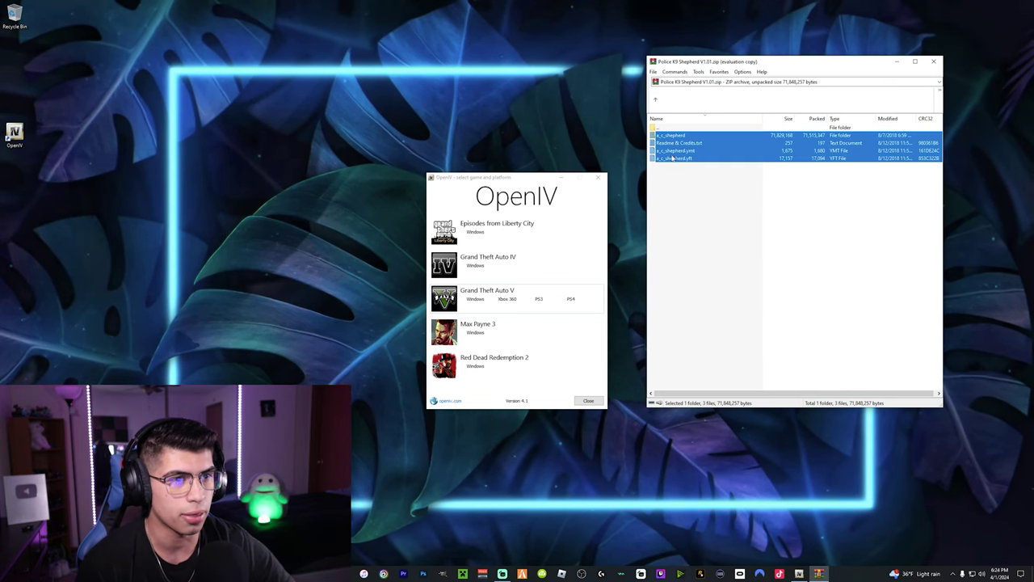
{"action": "left_click", "coordinate": [677, 143], "text": "ctrl"}
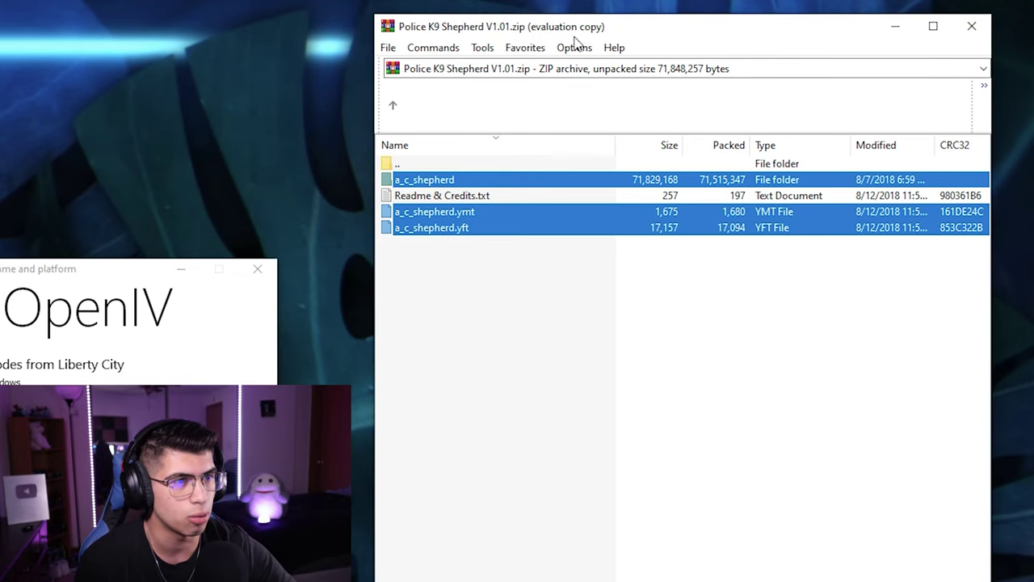
{"action": "left_click", "coordinate": [768, 97]}
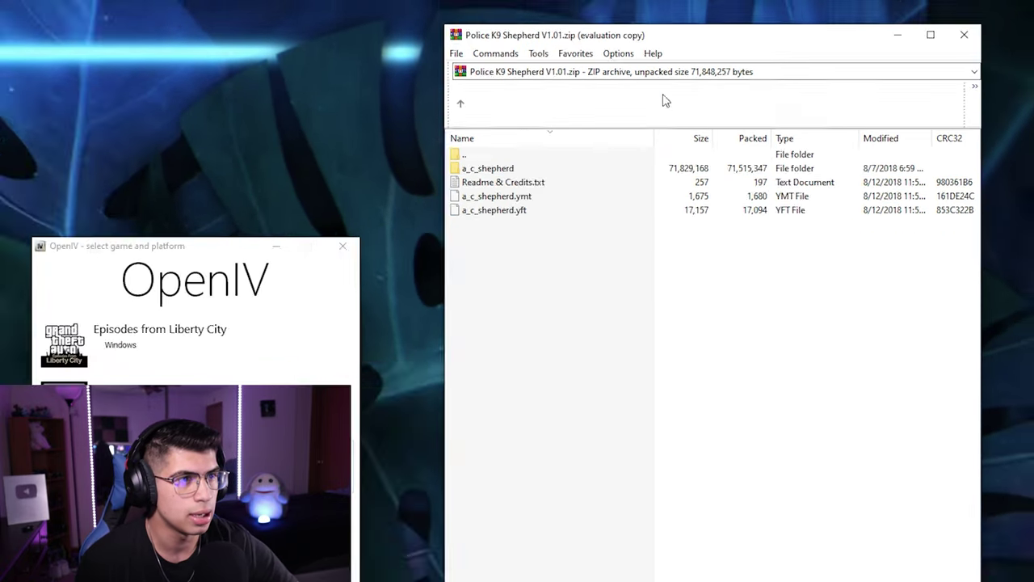
{"action": "left_click_drag", "start_coordinate": [604, 43], "coordinate": [1033, 88]}
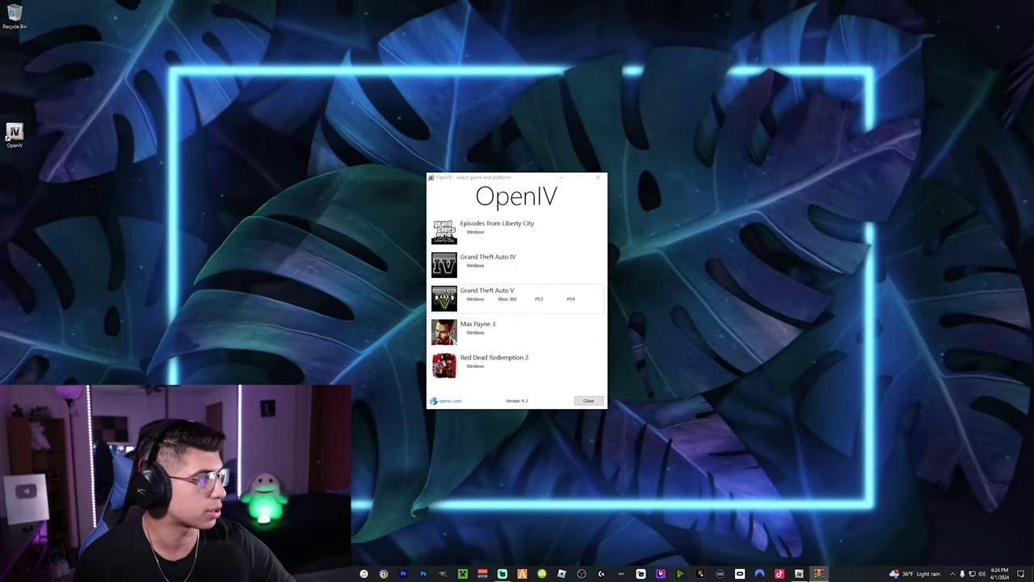
Set OpenIV's Windows GTA V location to the Grand Theft Auto V folder on drive G.
{"action": "left_click", "coordinate": [481, 315]}
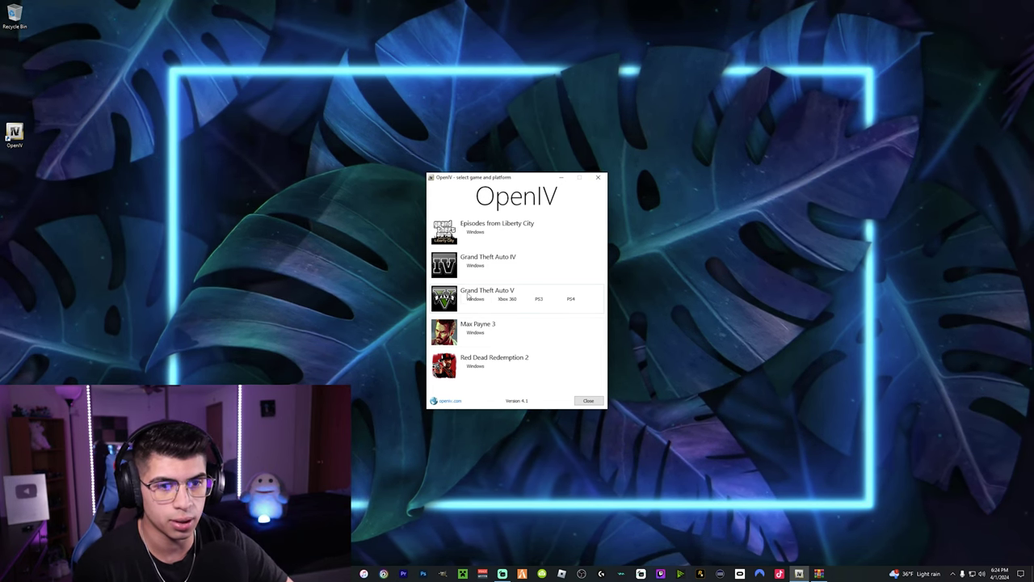
{"action": "left_click", "coordinate": [477, 300]}
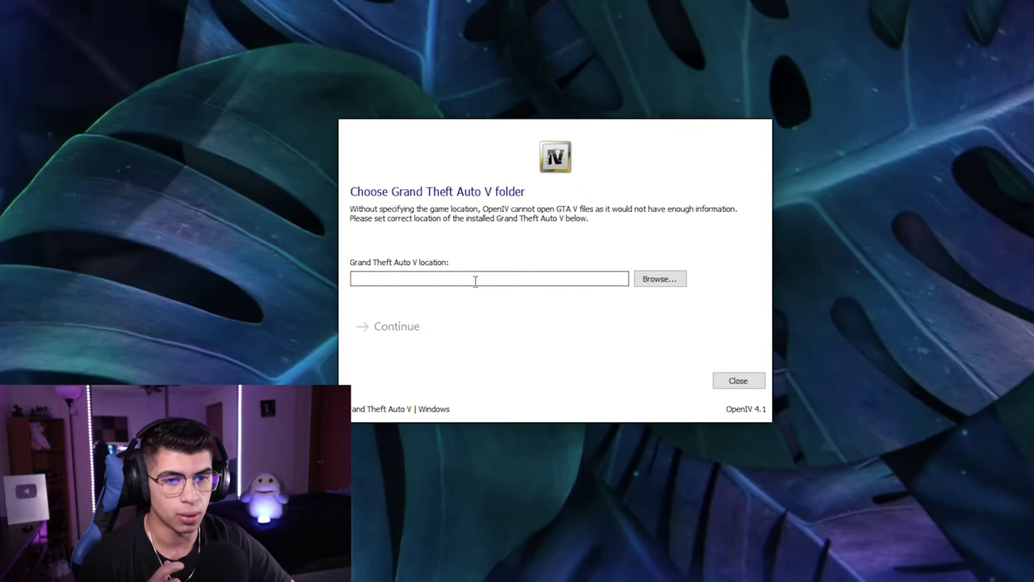
{"action": "left_click", "coordinate": [643, 279]}
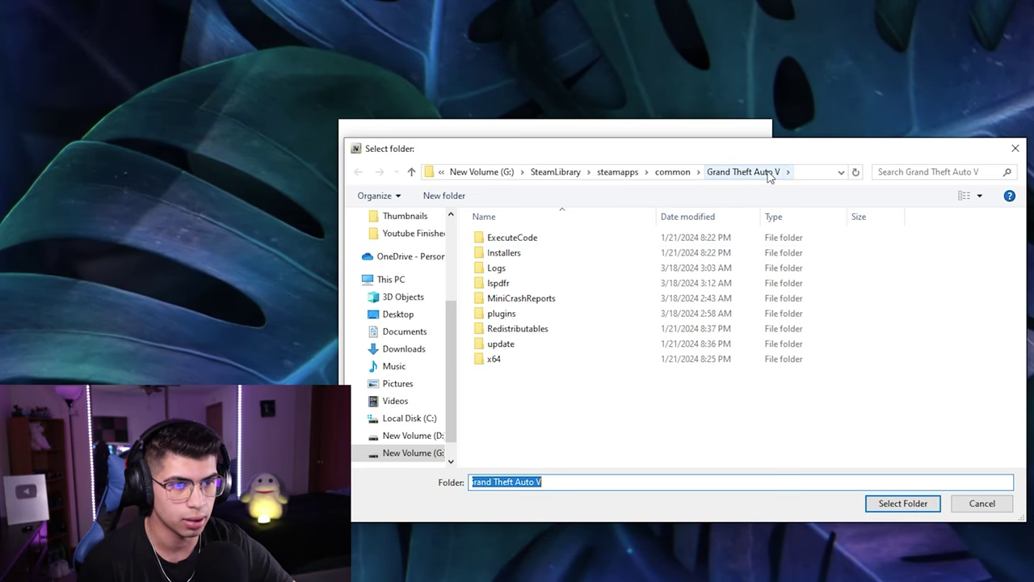
{"action": "left_click", "coordinate": [901, 506]}
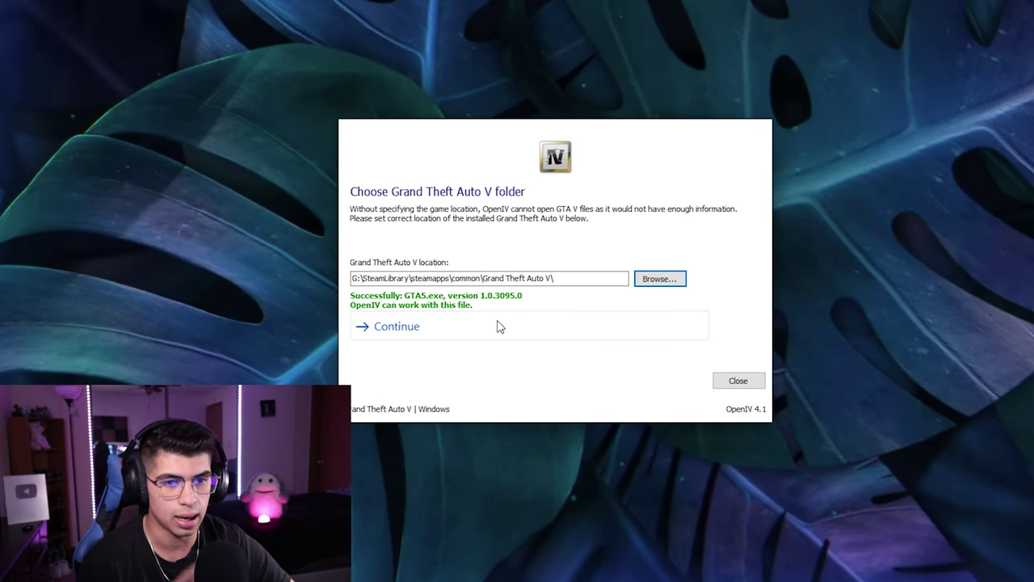
{"action": "left_click", "coordinate": [400, 327]}
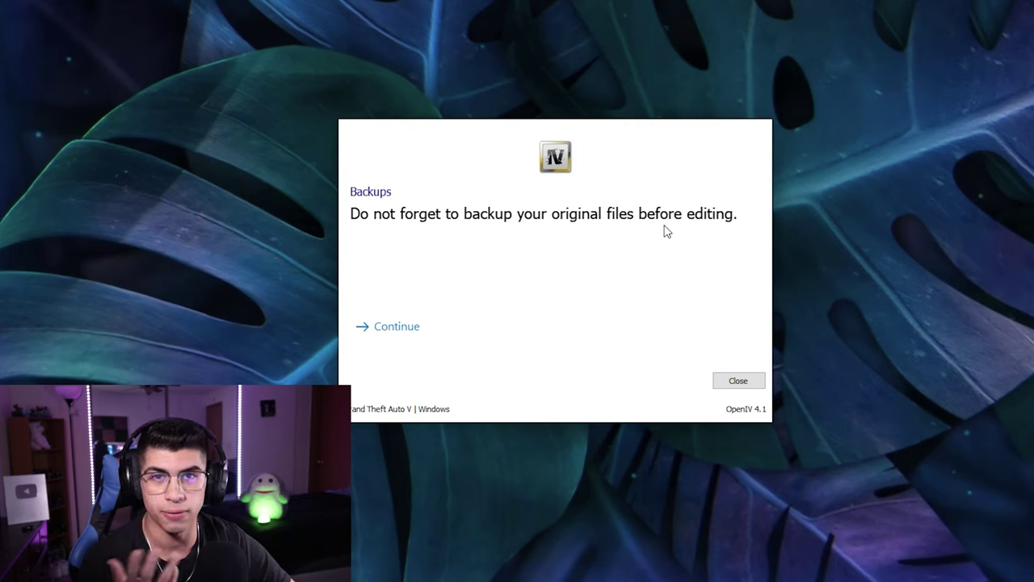
Continue past the backups reminder, enlarge OpenIV, and place the K9 archive window on the right.
{"action": "left_click", "coordinate": [415, 337]}
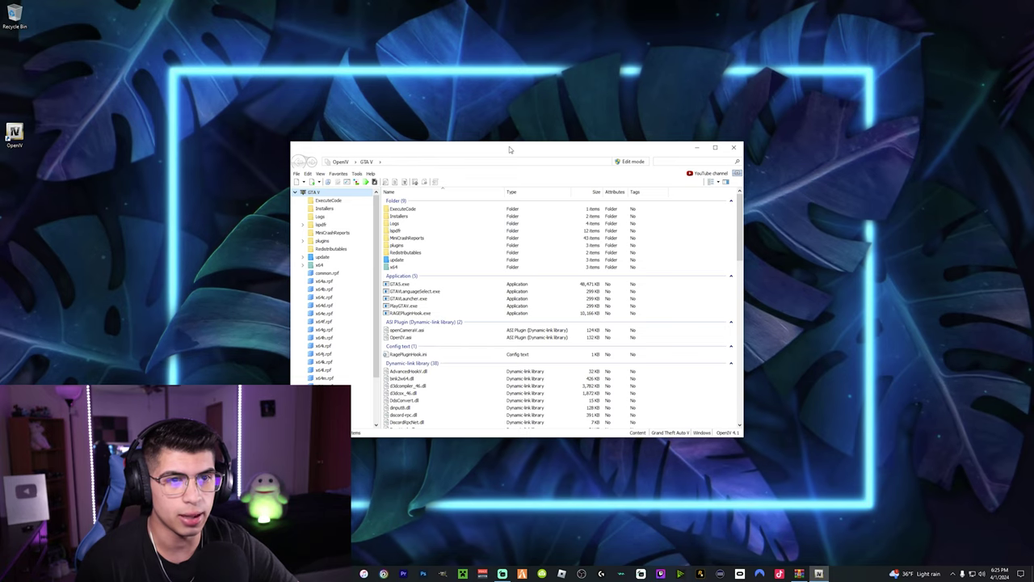
{"action": "left_click_drag", "start_coordinate": [491, 146], "coordinate": [490, 18]}
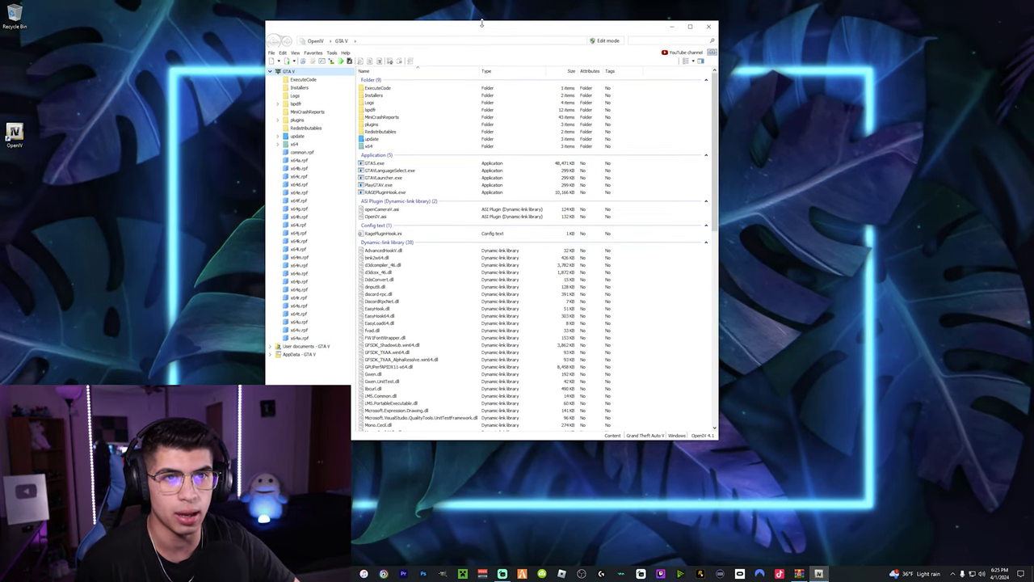
{"action": "left_click_drag", "start_coordinate": [499, 441], "coordinate": [499, 507]}
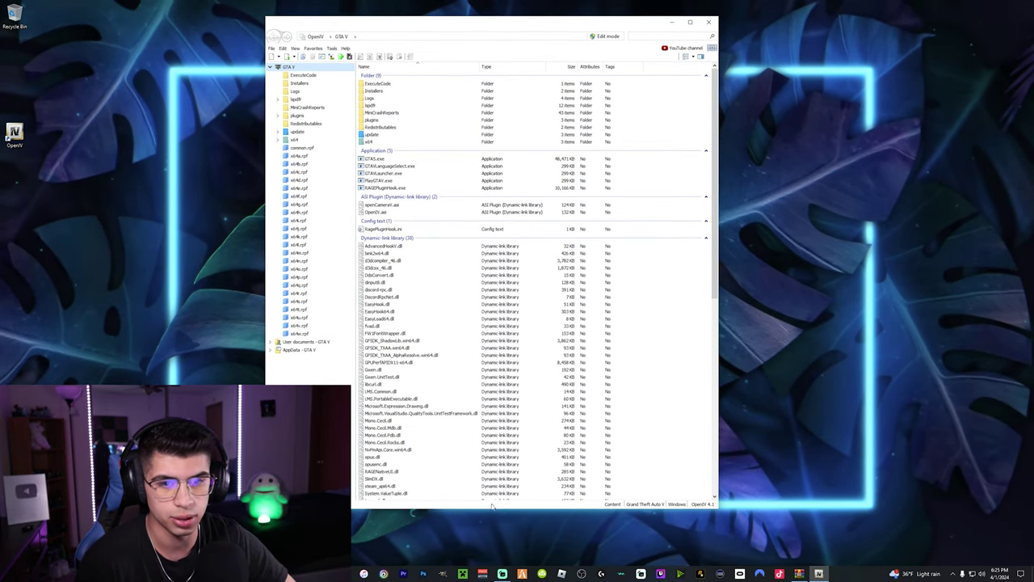
{"action": "left_click_drag", "start_coordinate": [266, 255], "coordinate": [257, 255]}
{"action": "left_click_drag", "start_coordinate": [404, 17], "coordinate": [235, 46]}
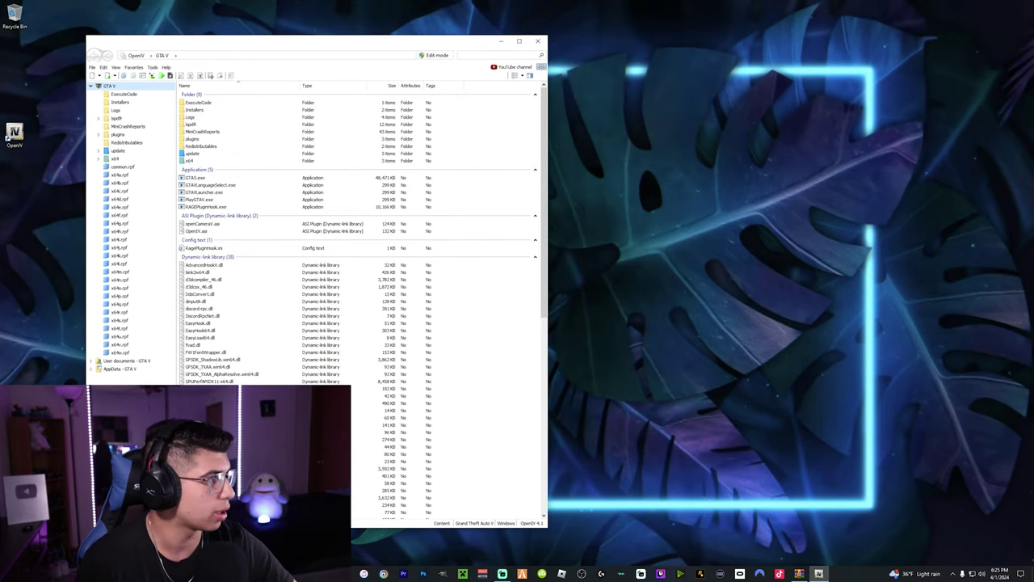
{"action": "mouse_move", "coordinate": [799, 89]}
{"action": "left_mouse_down"}
{"action": "mouse_move", "coordinate": [660, 71]}
{"action": "mouse_move", "coordinate": [801, 108]}
{"action": "left_mouse_up"}
{"action": "left_click_drag", "start_coordinate": [363, 42], "coordinate": [496, 47]}
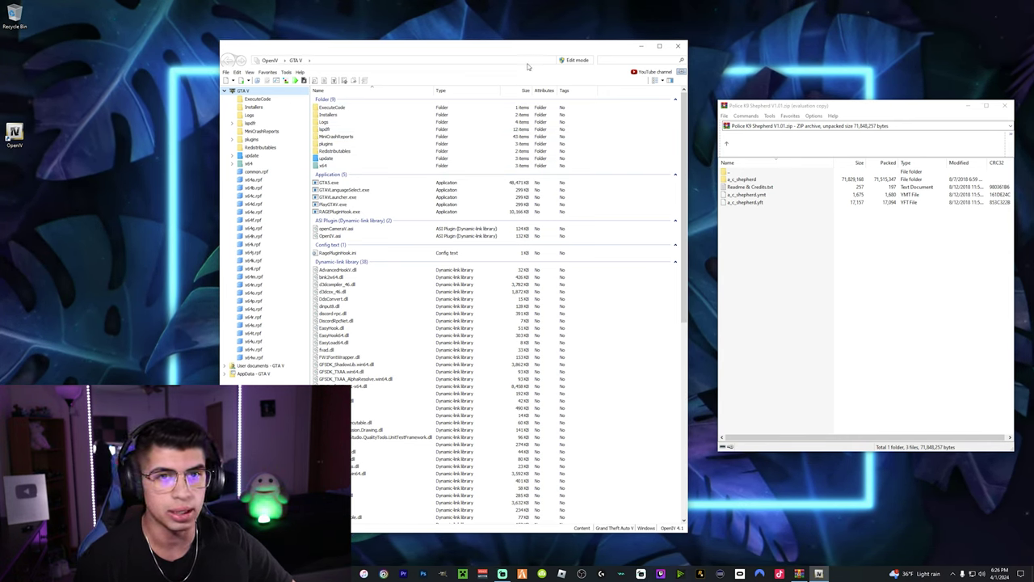
{"action": "left_click", "coordinate": [287, 73]}
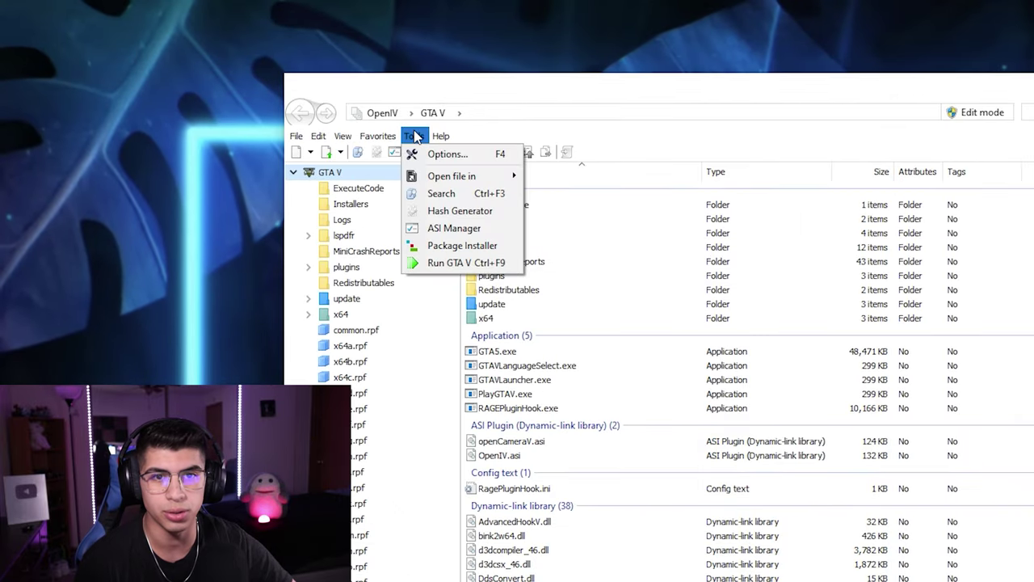
{"action": "left_click", "coordinate": [454, 228]}
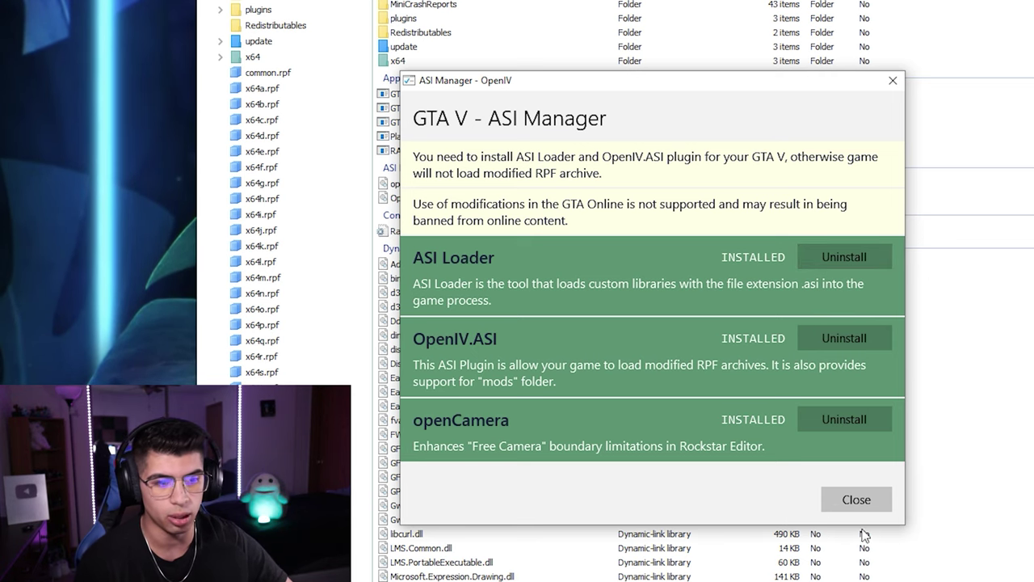
{"action": "left_click", "coordinate": [842, 497]}
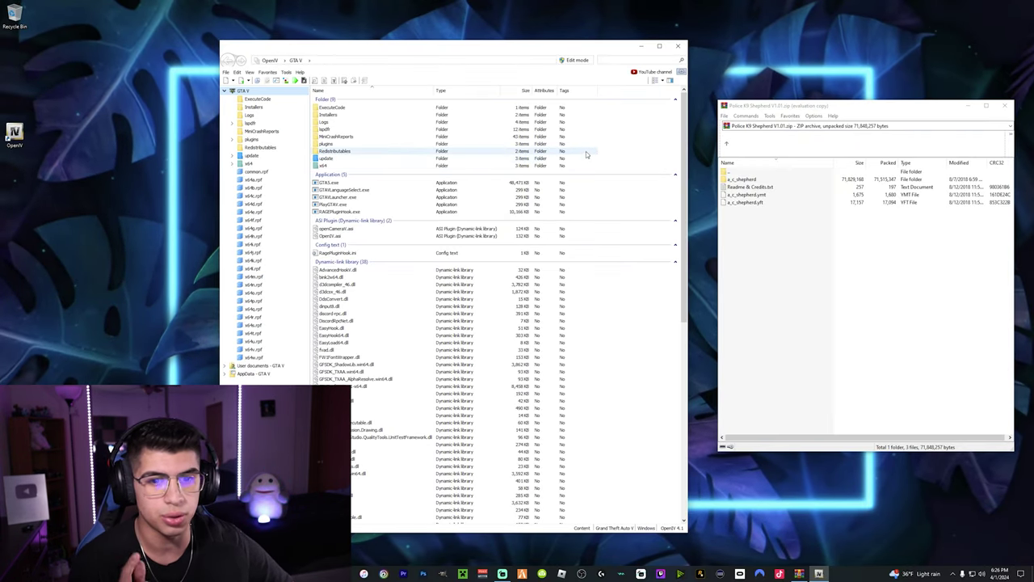
Show the Grand Theft Auto V folder in File Explorer and position it beside OpenIV.
{"action": "right_click", "coordinate": [628, 141]}
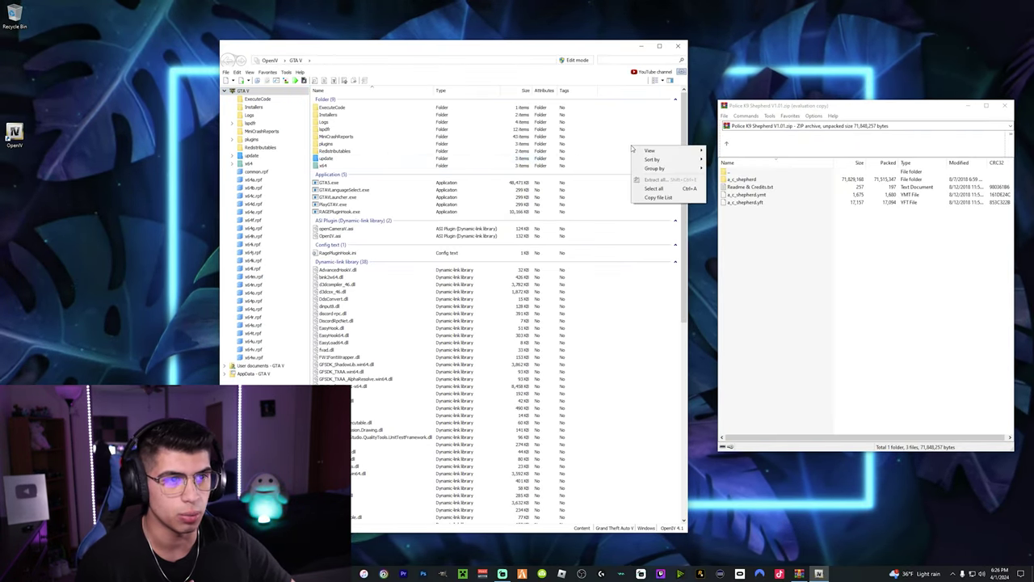
{"action": "left_click", "coordinate": [647, 196]}
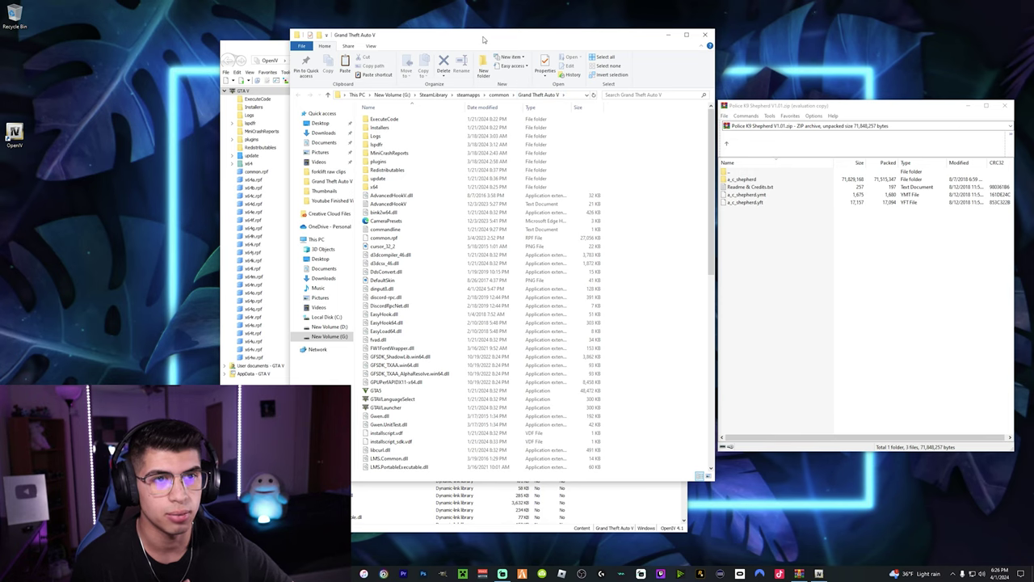
{"action": "left_click_drag", "start_coordinate": [483, 39], "coordinate": [412, 55]}
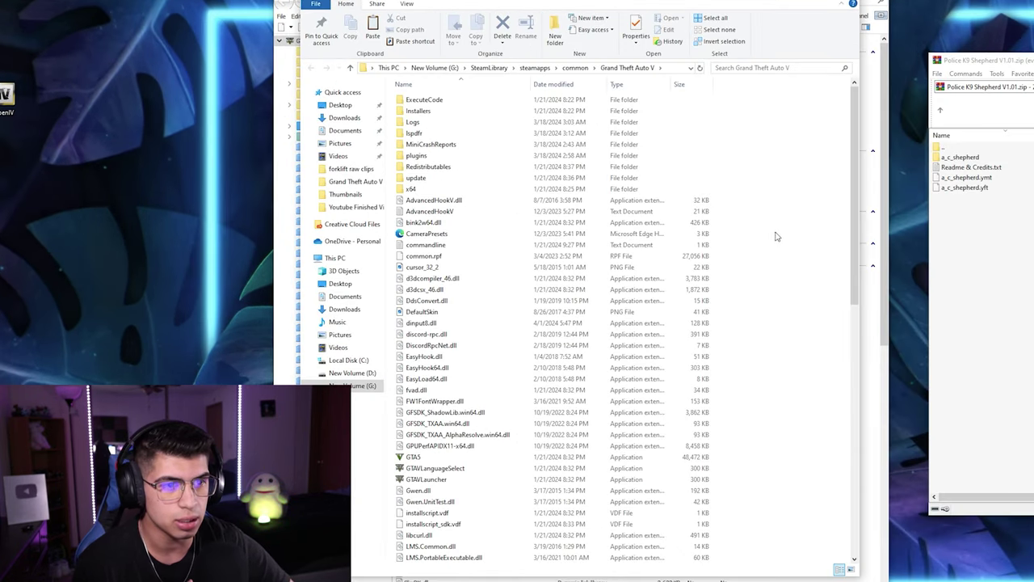
Create a new folder named mods in the Grand Theft Auto V folder.
{"action": "right_click", "coordinate": [775, 230]}
{"action": "mouse_move", "coordinate": [848, 353]}
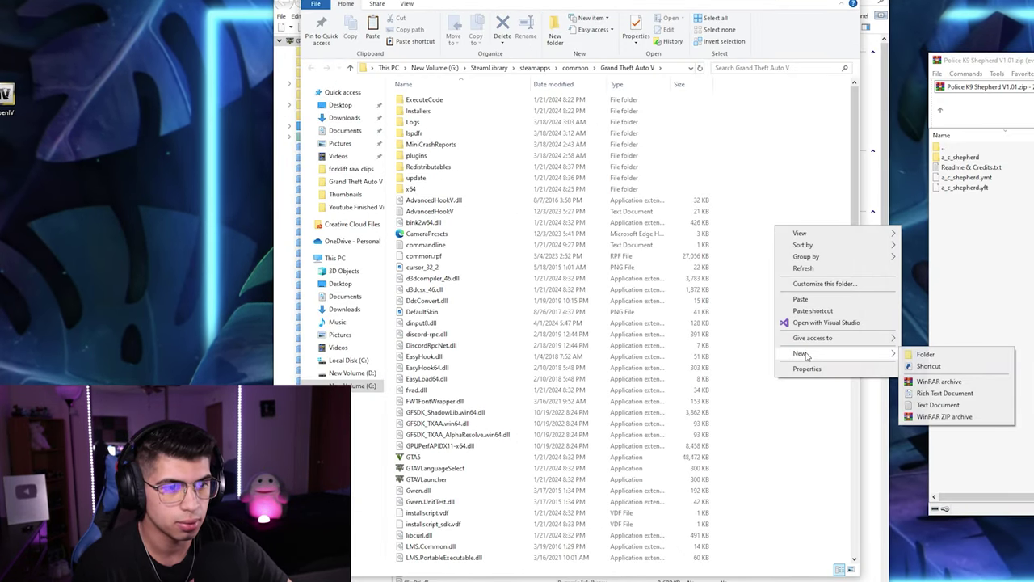
{"action": "left_click", "coordinate": [925, 354]}
{"action": "type", "text": "mods"}
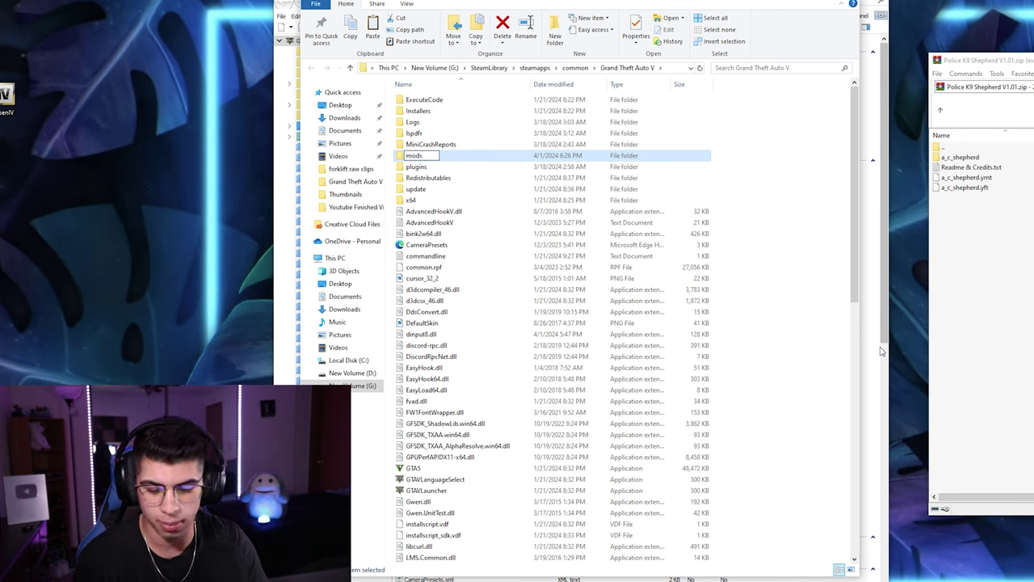
{"action": "key", "text": "Return"}
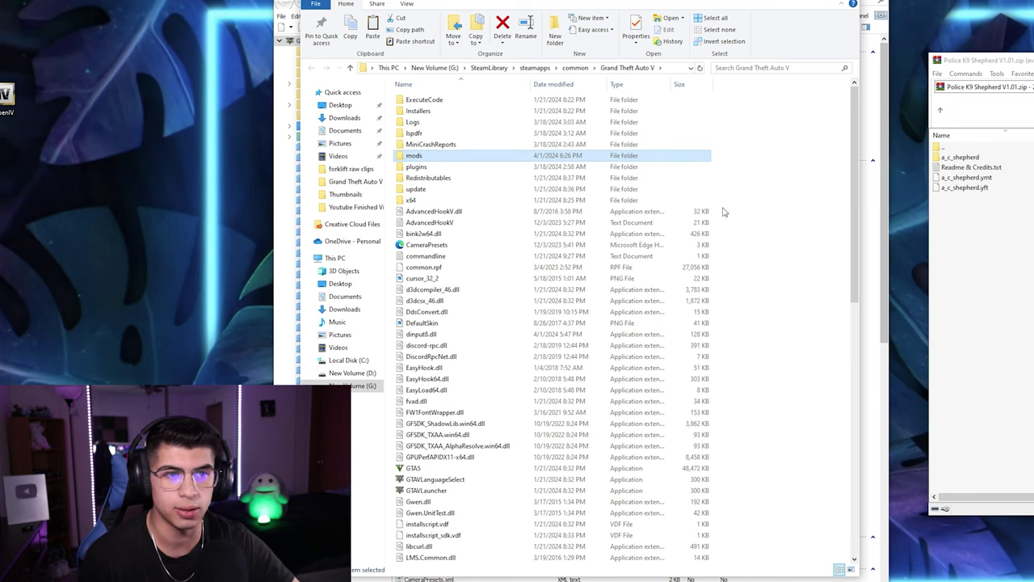
{"action": "left_click", "coordinate": [724, 212]}
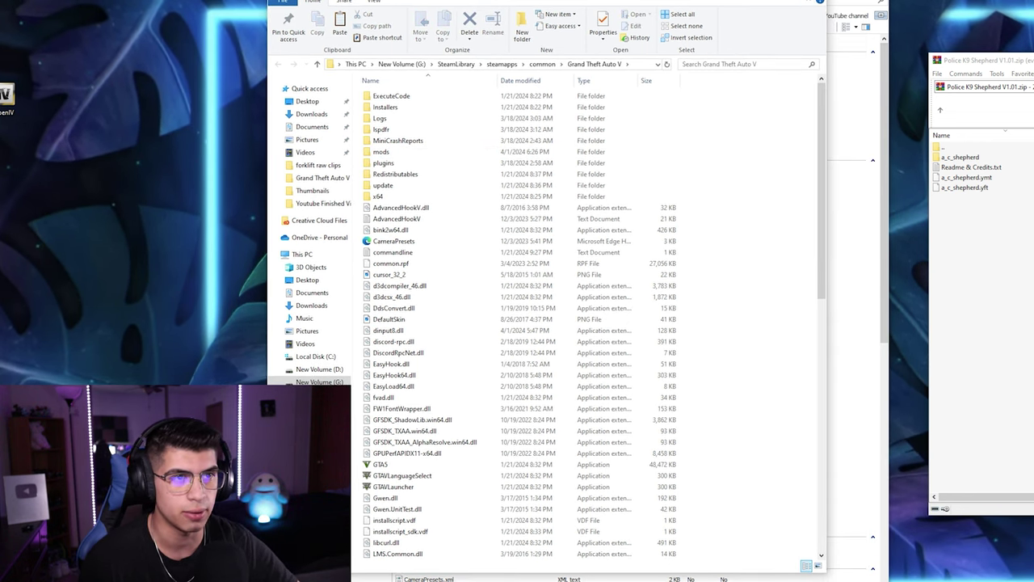
Back in OpenIV, turn on Edit mode and confirm the warning.
{"action": "key", "text": "alt+Tab"}
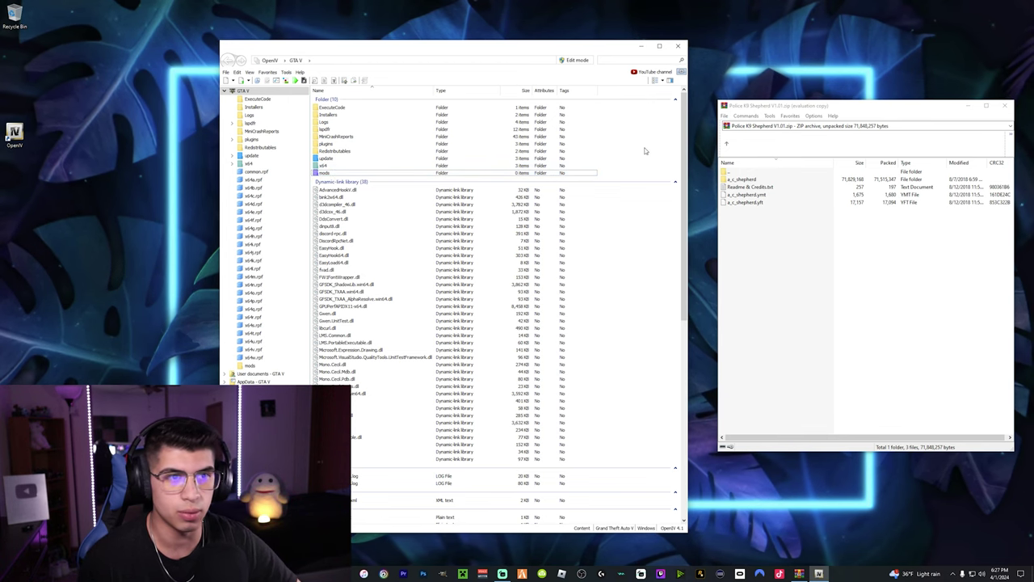
{"action": "left_click", "coordinate": [569, 62]}
{"action": "left_click", "coordinate": [545, 316]}
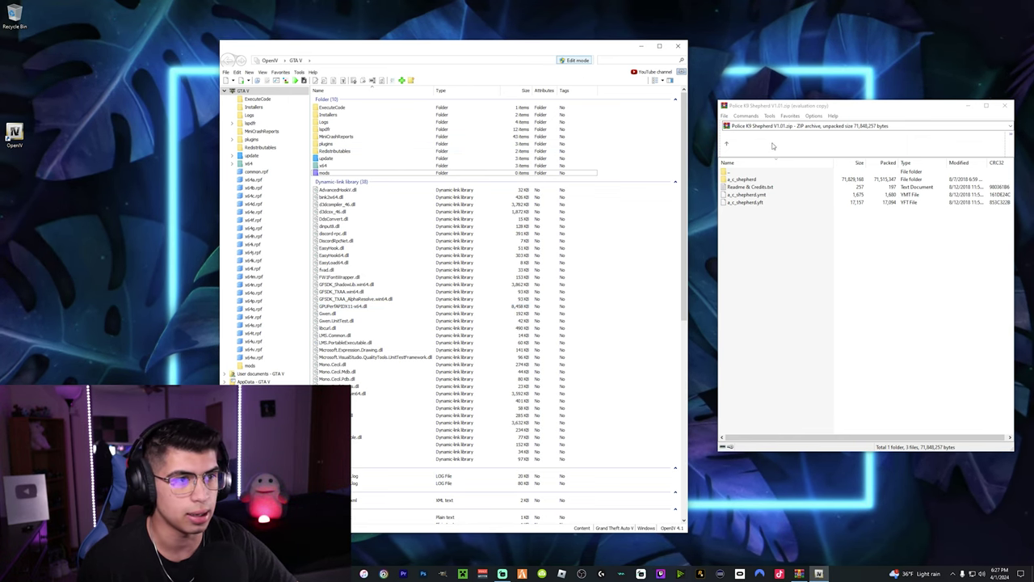
Copy the game's update folder into the mods folder, then close the Explorer window.
{"action": "left_click", "coordinate": [584, 166]}
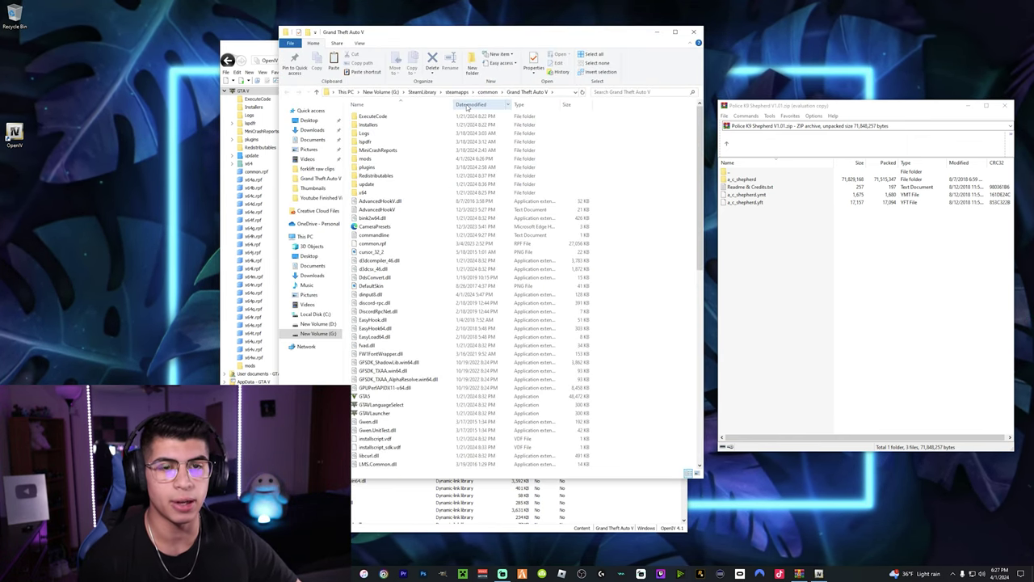
{"action": "left_click_drag", "start_coordinate": [473, 34], "coordinate": [462, 54]}
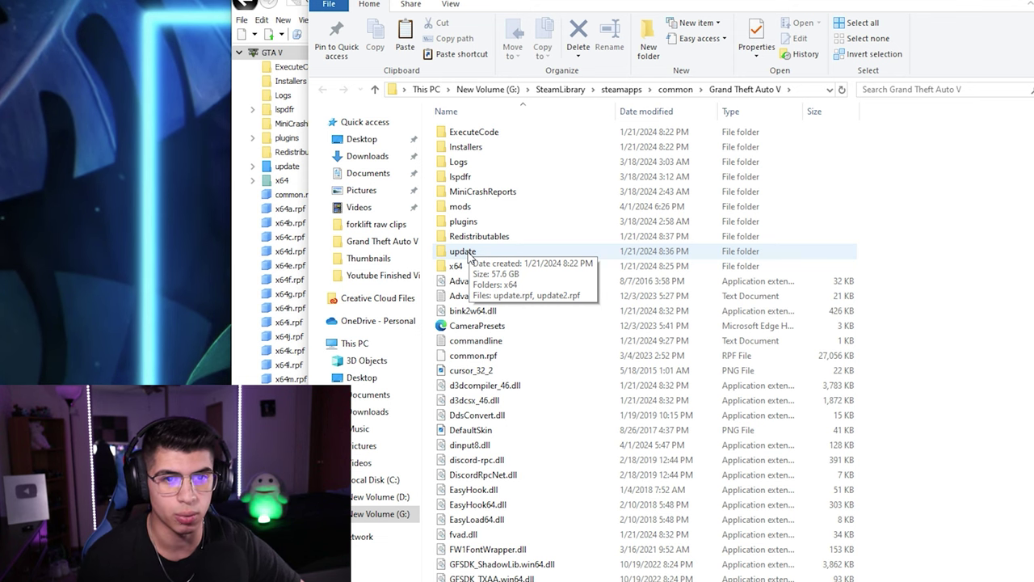
{"action": "right_click", "coordinate": [469, 255]}
{"action": "left_click", "coordinate": [527, 547]}
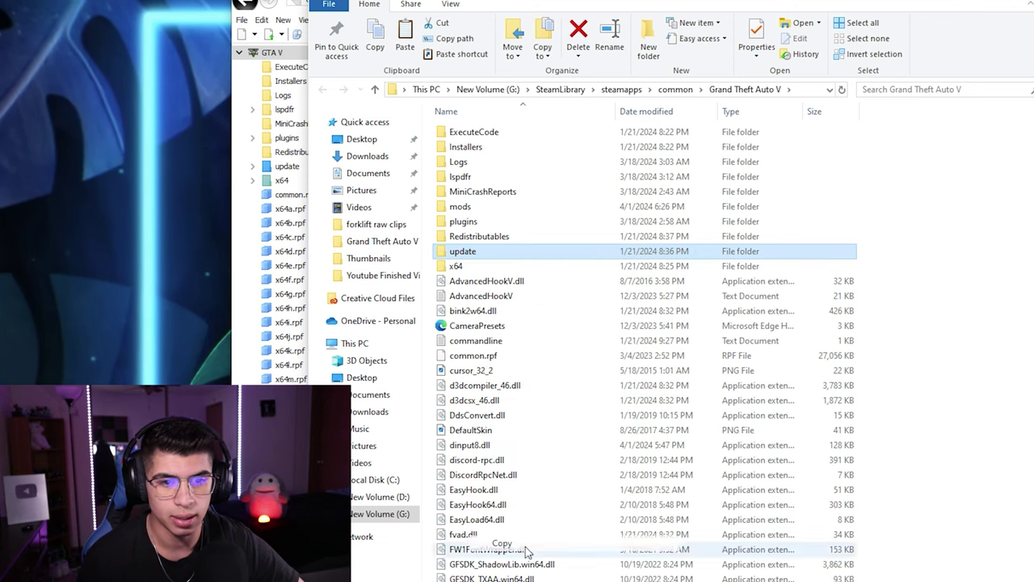
{"action": "double_click", "coordinate": [466, 212]}
{"action": "right_click", "coordinate": [499, 217]}
{"action": "left_click", "coordinate": [534, 314]}
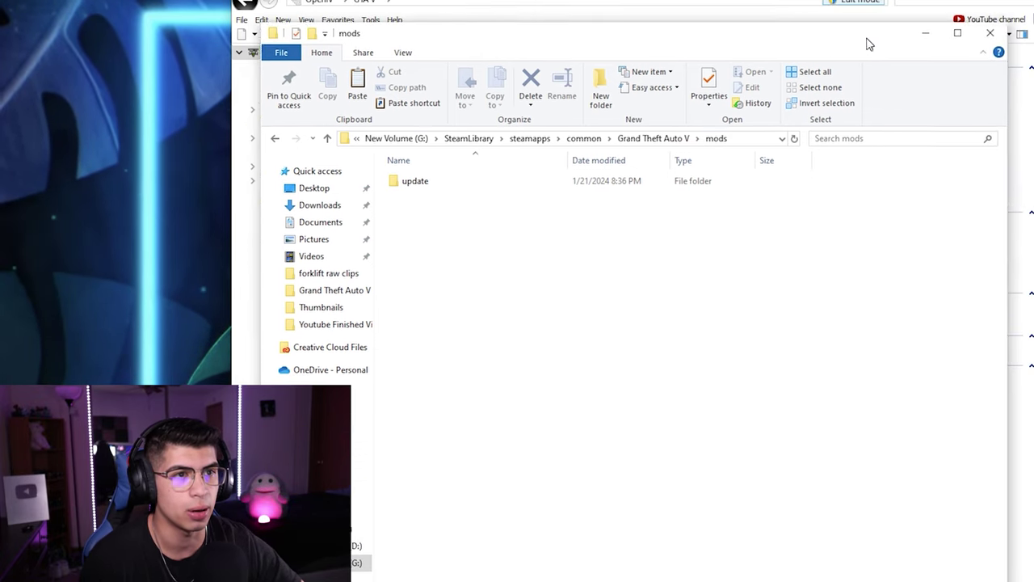
{"action": "left_click", "coordinate": [953, 32]}
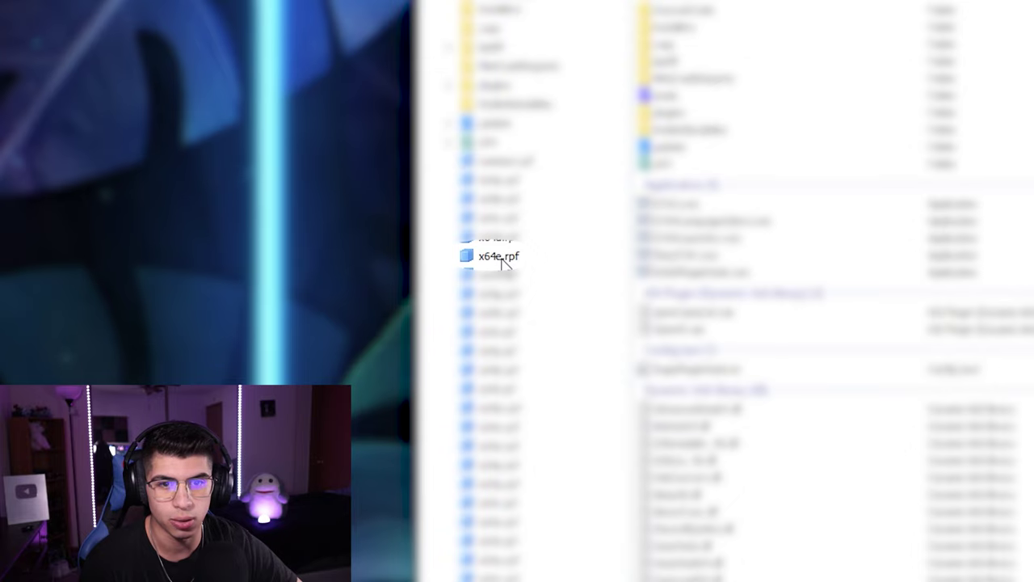
Select x64e.rpf and copy it into the mods folder from the red banner.
{"action": "left_click", "coordinate": [502, 260]}
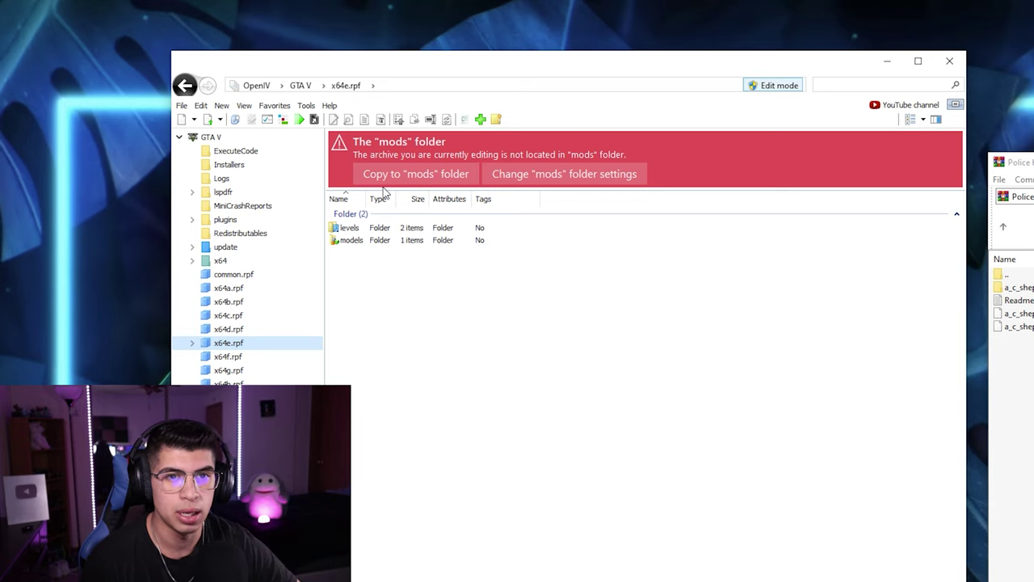
{"action": "left_click", "coordinate": [395, 176]}
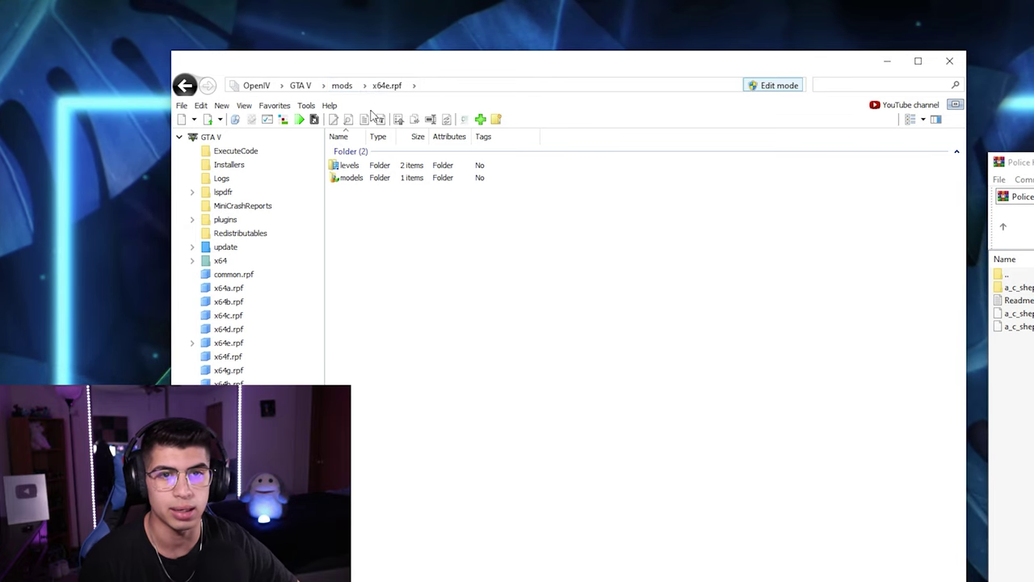
Browse to models > cdimages > streamedpeds_a_c.rpf in the mods archive and review its 21 items.
{"action": "double_click", "coordinate": [351, 182]}
{"action": "double_click", "coordinate": [357, 168]}
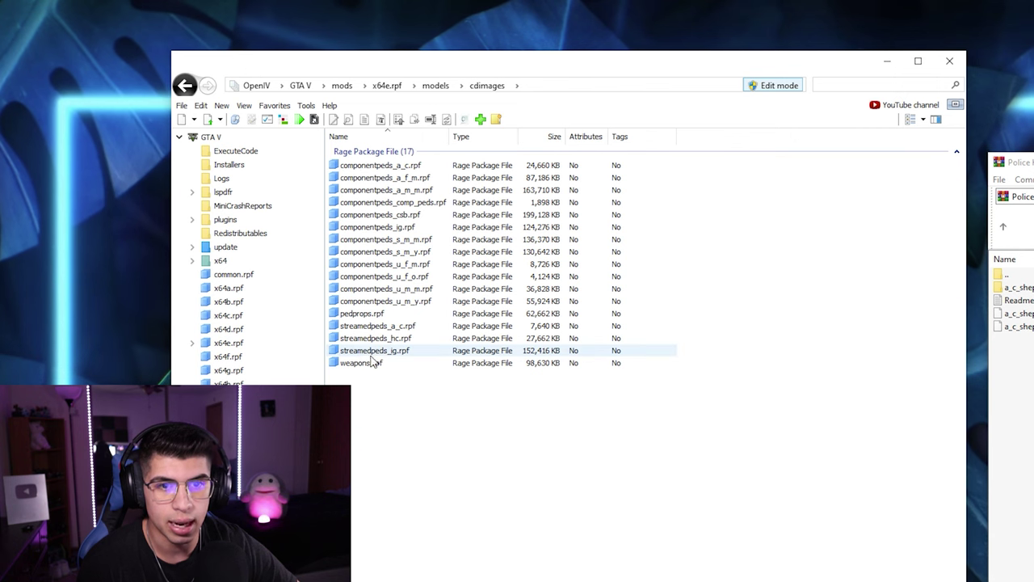
{"action": "double_click", "coordinate": [403, 332]}
{"action": "left_click_drag", "start_coordinate": [437, 561], "coordinate": [368, 167]}
{"action": "left_click", "coordinate": [499, 479]}
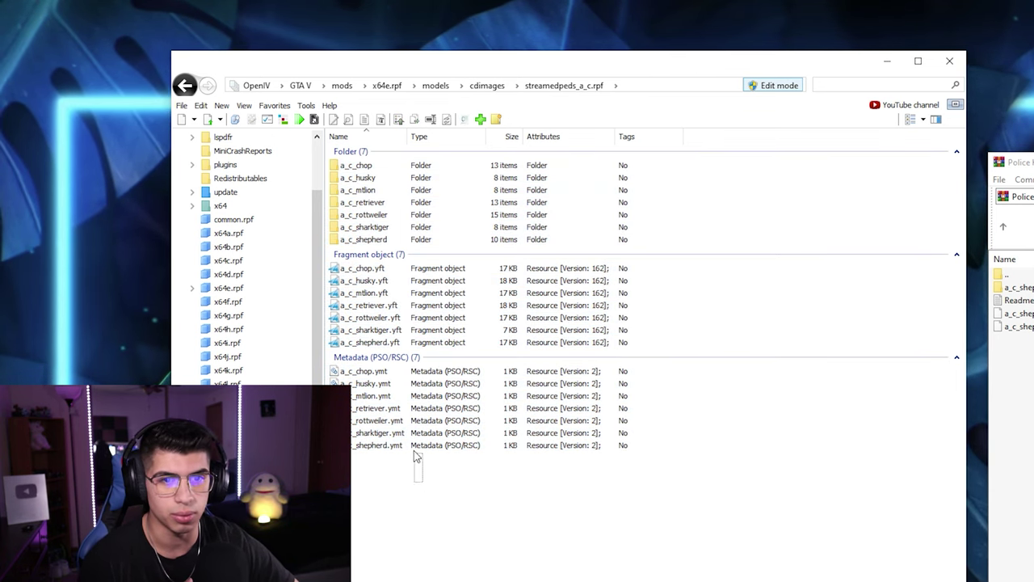
{"action": "left_click_drag", "start_coordinate": [414, 449], "coordinate": [387, 162]}
{"action": "left_click", "coordinate": [662, 512]}
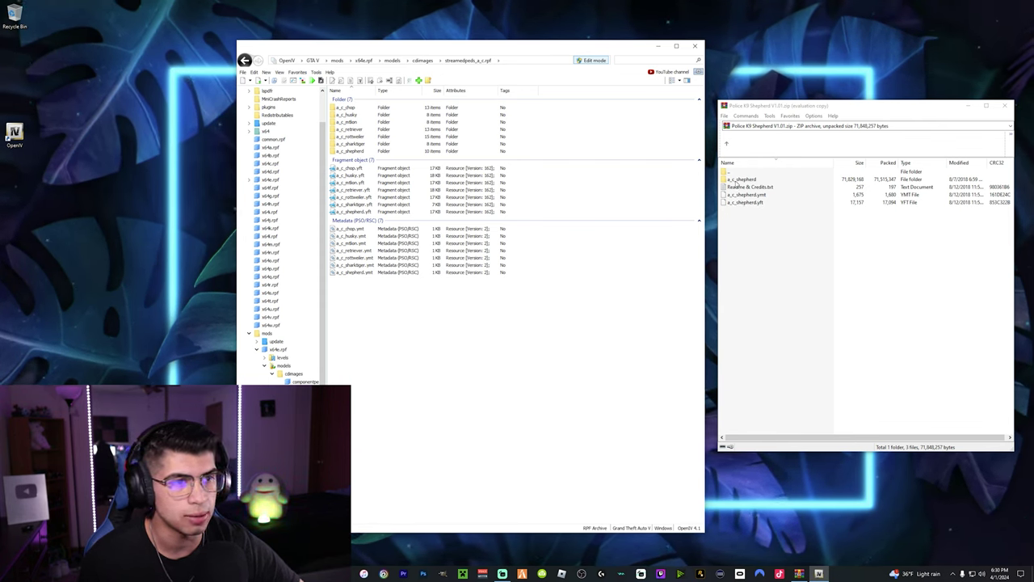
{"action": "left_click_drag", "start_coordinate": [397, 340], "coordinate": [369, 105]}
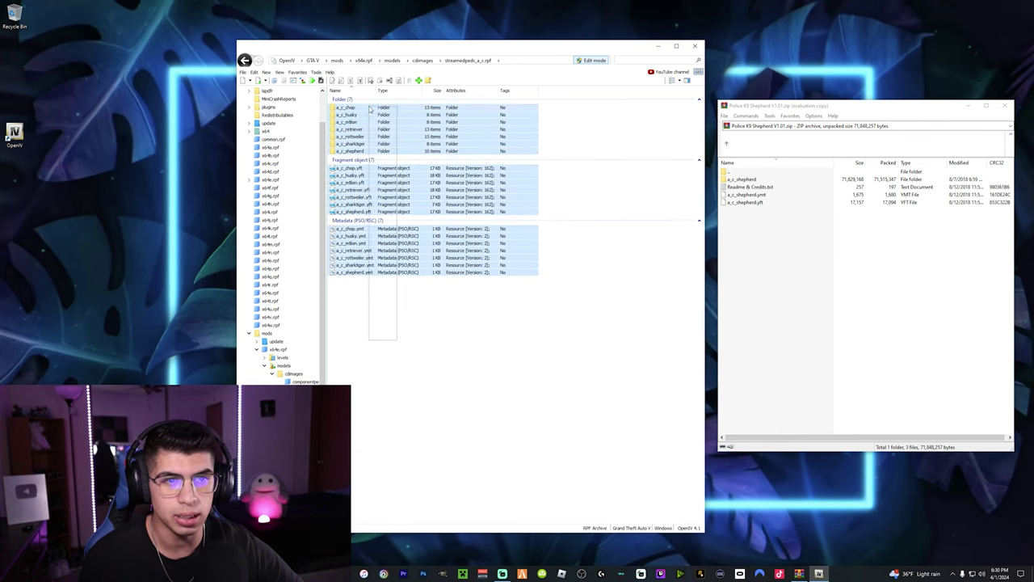
{"action": "left_click", "coordinate": [493, 380]}
Enable Edit mode and select the a_c_shepherd folder, .ymt and .yft files in the zip, excluding the readme.
{"action": "left_click", "coordinate": [586, 60]}
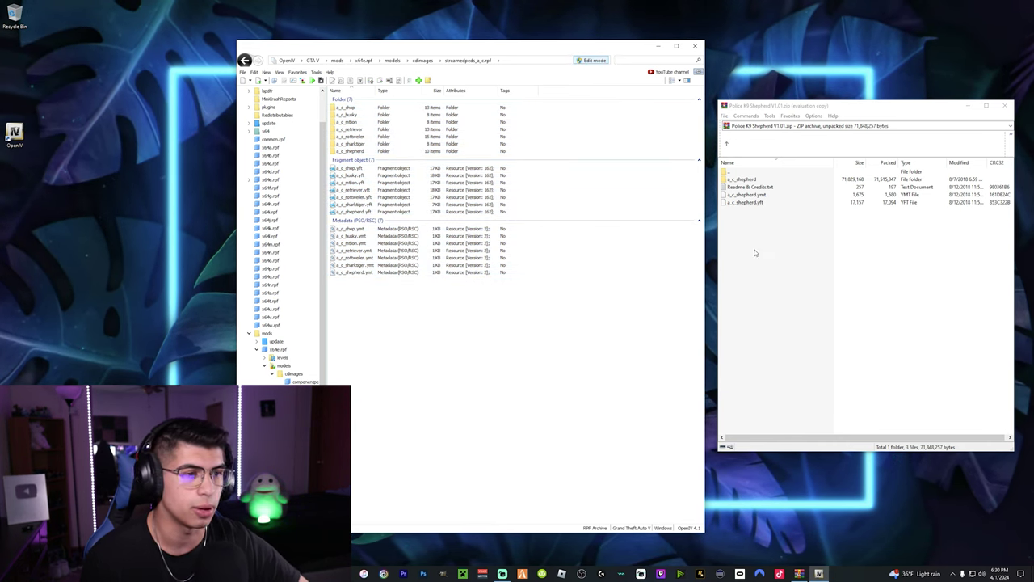
{"action": "left_click_drag", "start_coordinate": [744, 219], "coordinate": [612, 266]}
{"action": "left_click", "coordinate": [743, 186], "text": "ctrl"}
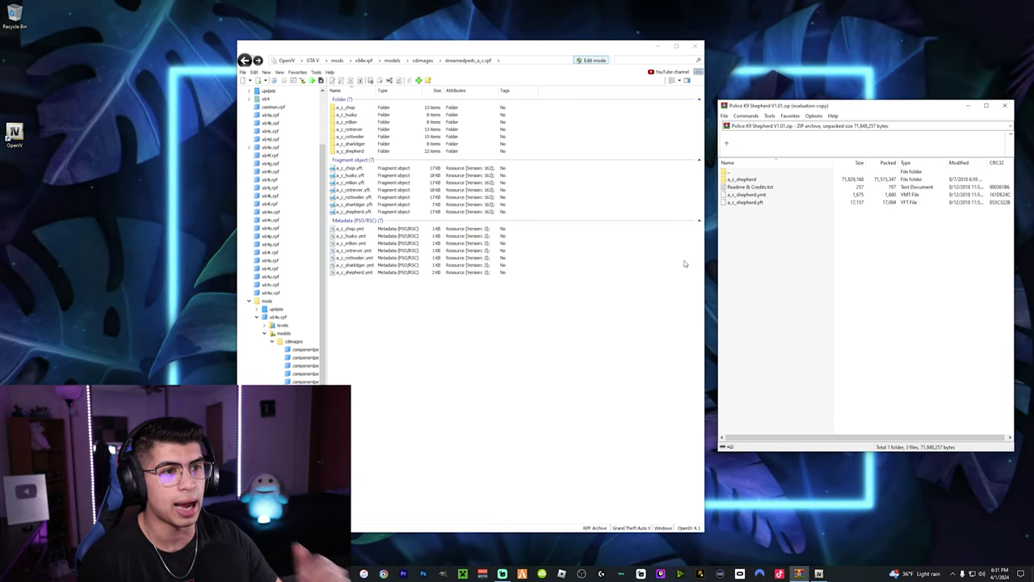
Walk the character outside and load the plugin with LoadPlugin "LSPD First Response.dll" in the RAGE console.
{"action": "left_click", "coordinate": [1004, 105]}
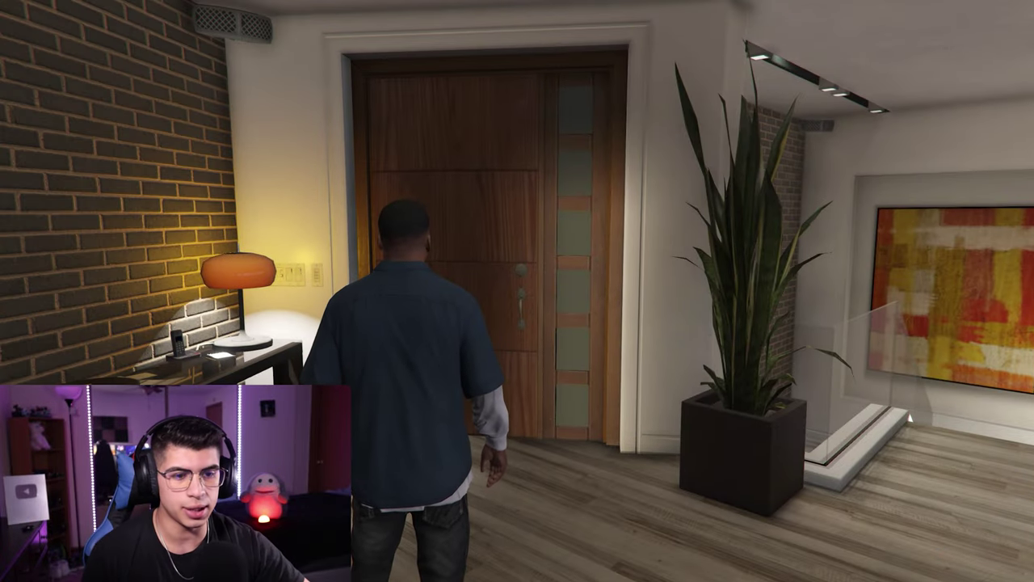
{"action": "key", "text": "w"}
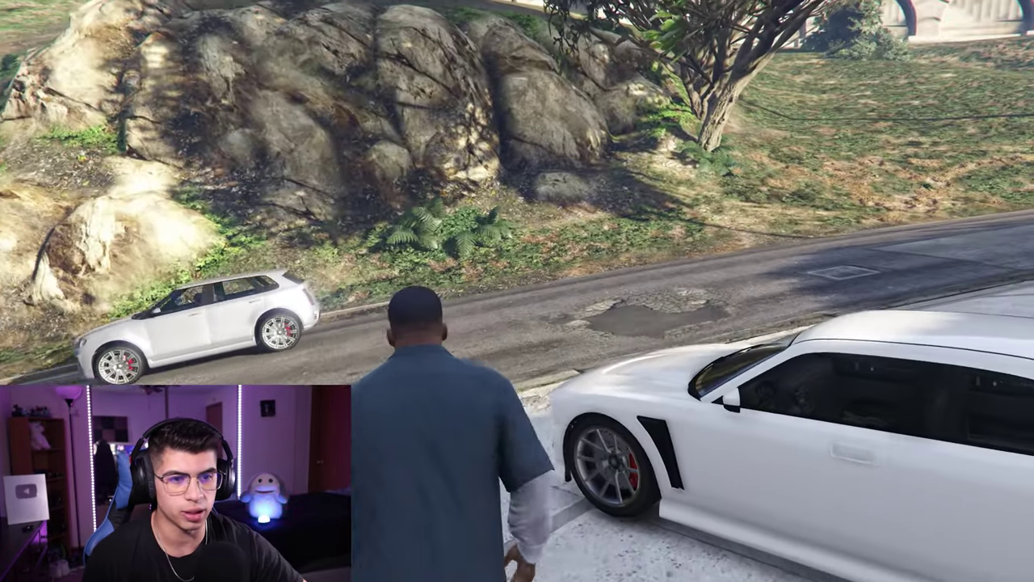
{"action": "key", "text": "F4"}
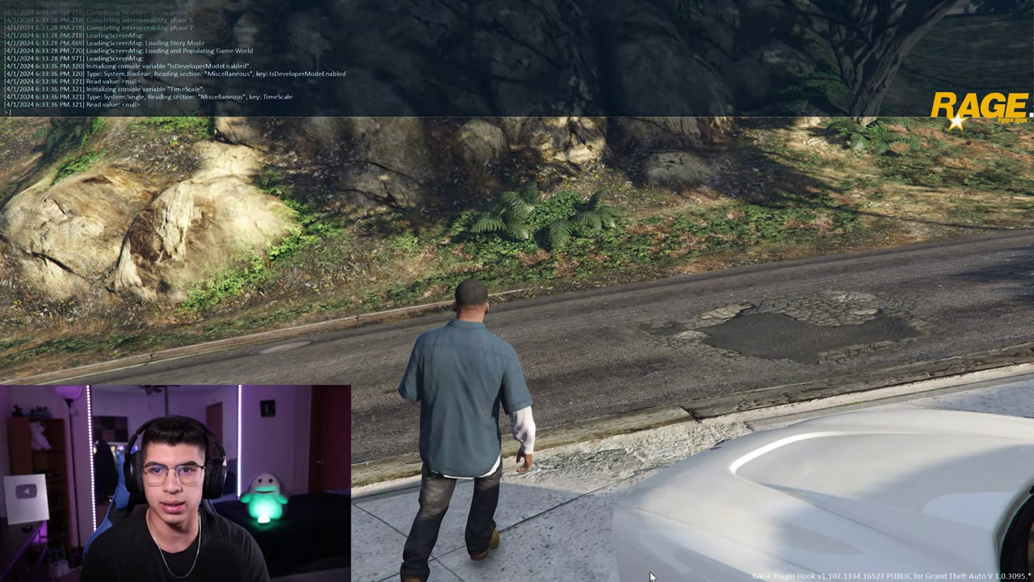
{"action": "type", "text": "LoadPlugin"}
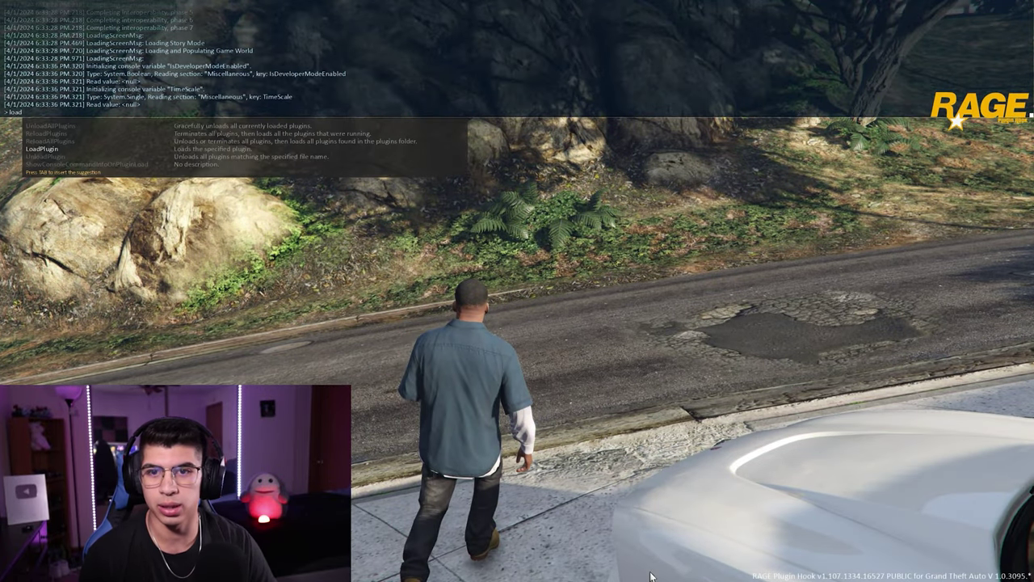
{"action": "key", "text": "Tab"}
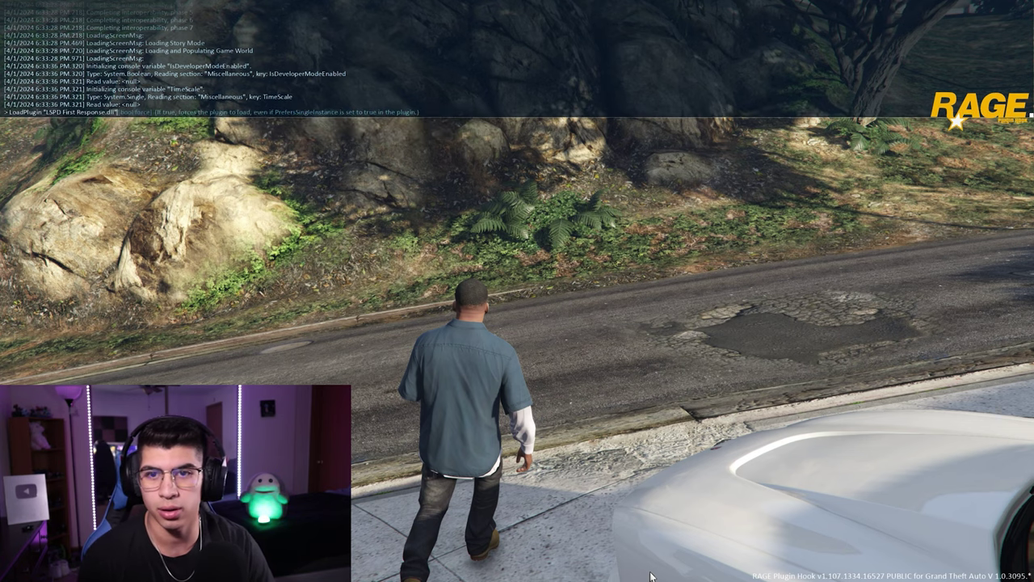
{"action": "key", "text": "Return"}
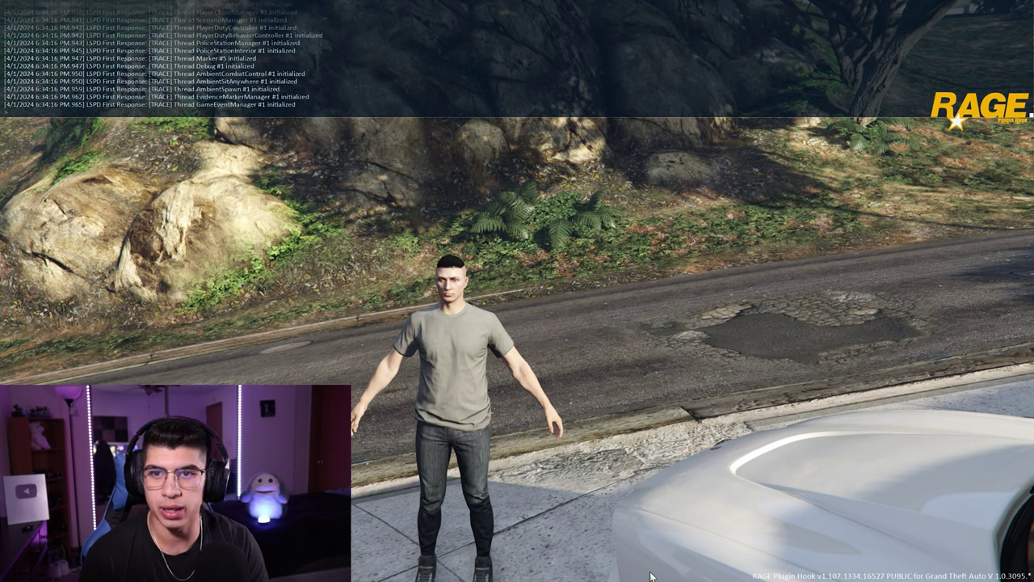
Run ForceDuty to go on police duty, then close the console and return to the game.
{"action": "type", "text": "for"}
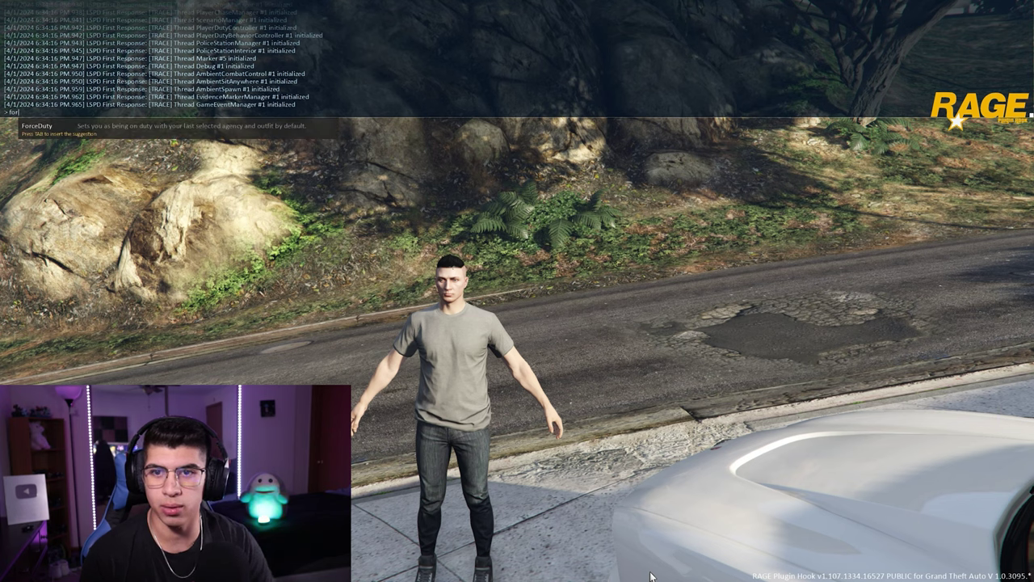
{"action": "key", "text": "Tab"}
{"action": "key", "text": "Return"}
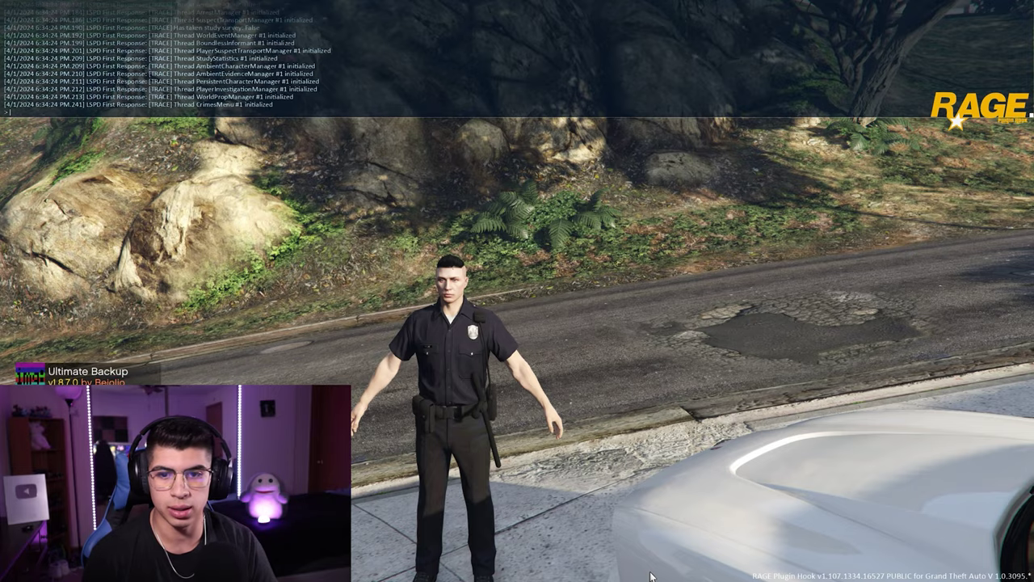
{"action": "key", "text": "F4"}
{"action": "key", "text": "w"}
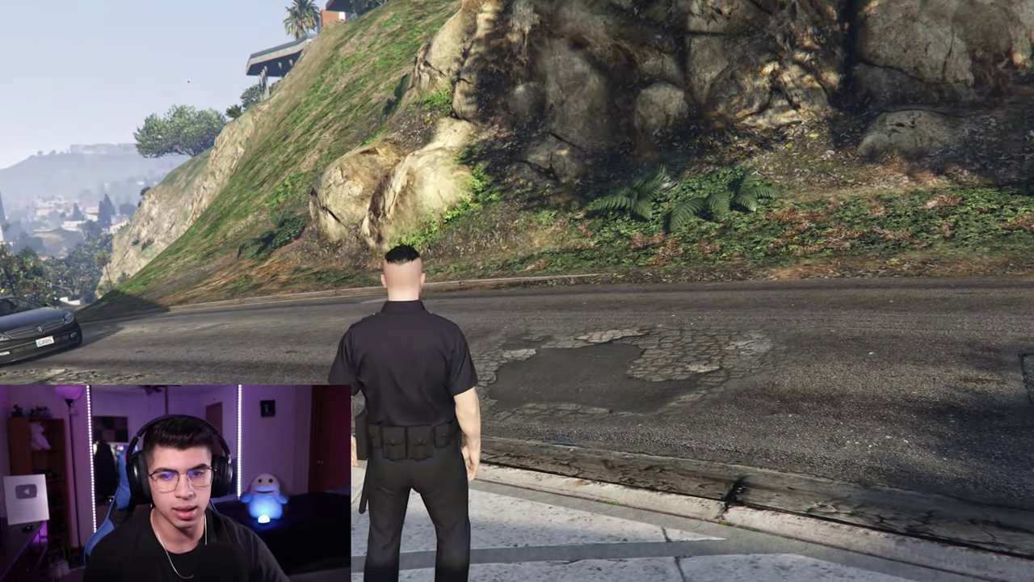
In the Ultimate Backup menu, spawn a K9 Partner using the Shepherd model.
{"action": "key", "text": "b"}
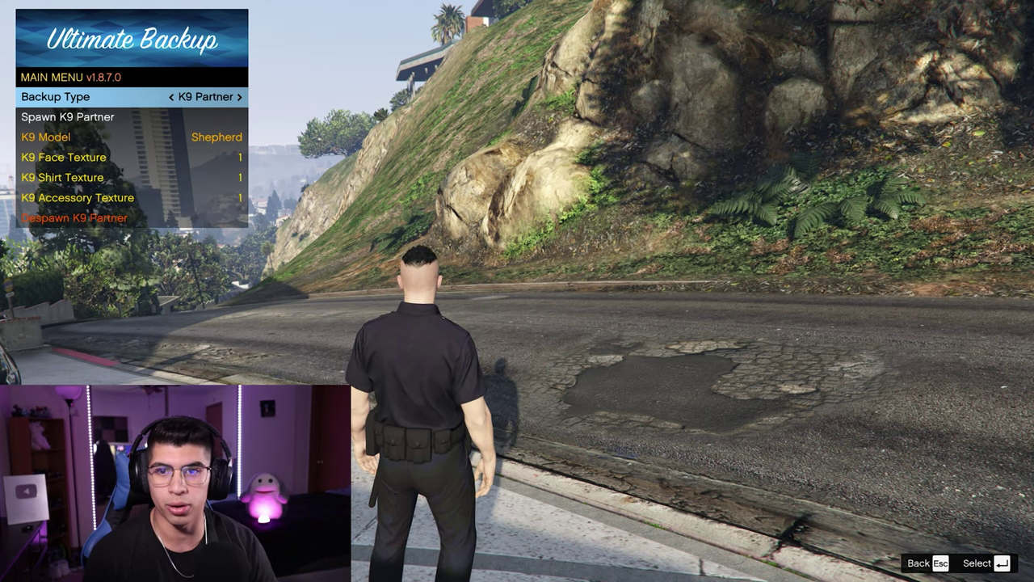
{"action": "key", "text": "Down"}
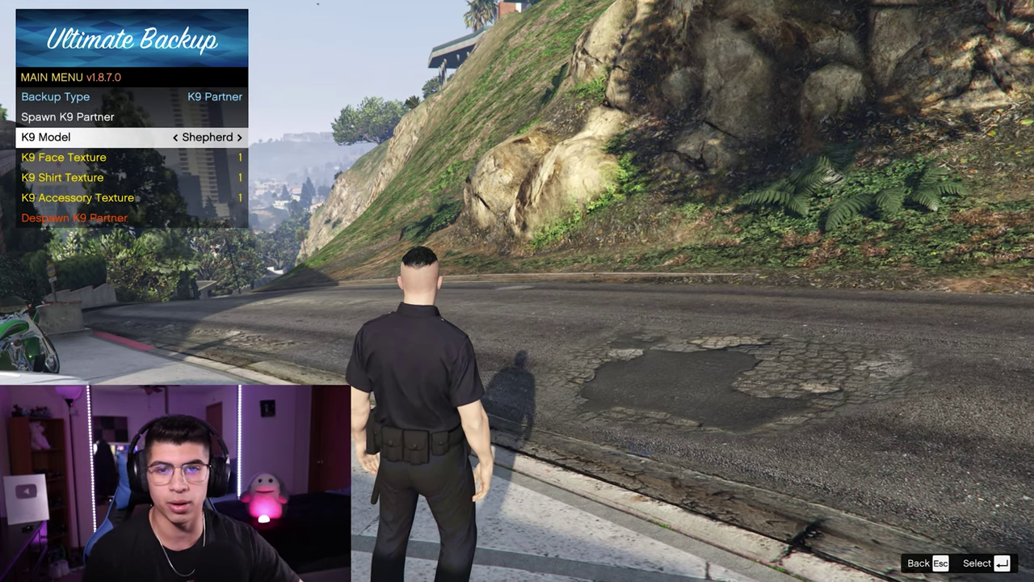
{"action": "key", "text": "Up"}
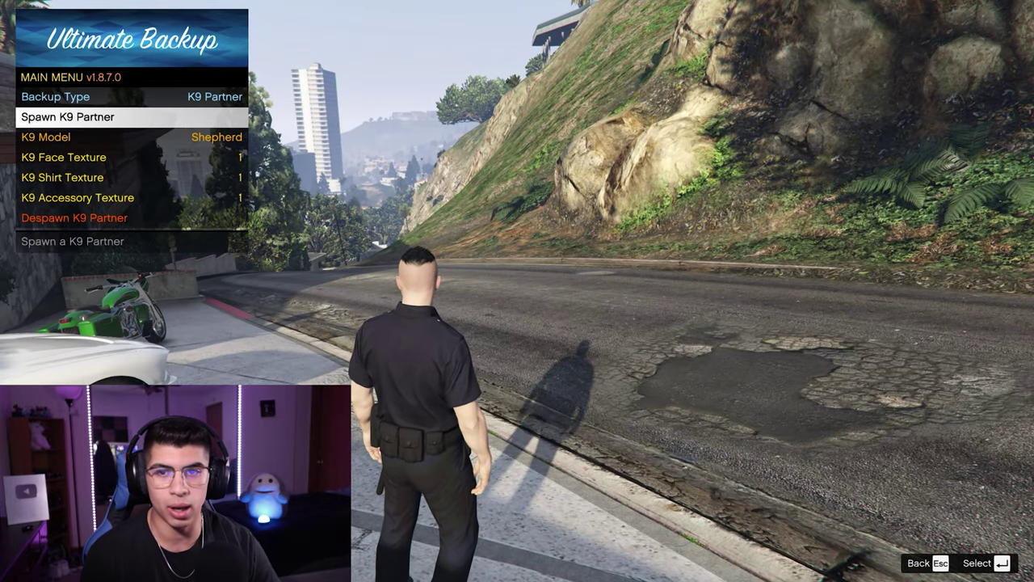
{"action": "key", "text": "Return"}
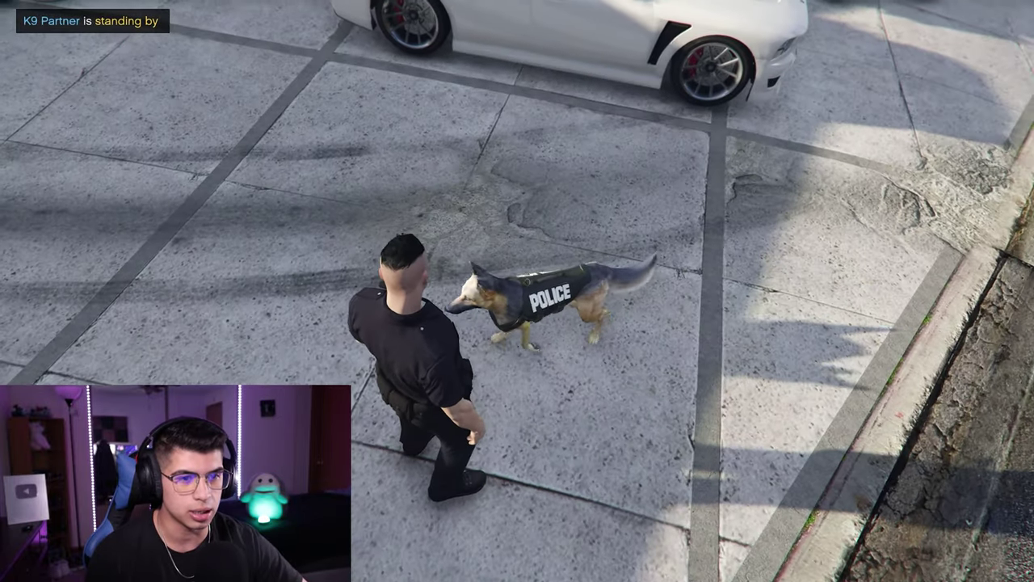
Preview tan and black coats via K9 Face Texture, then set it back to 1.
{"action": "key", "text": "b"}
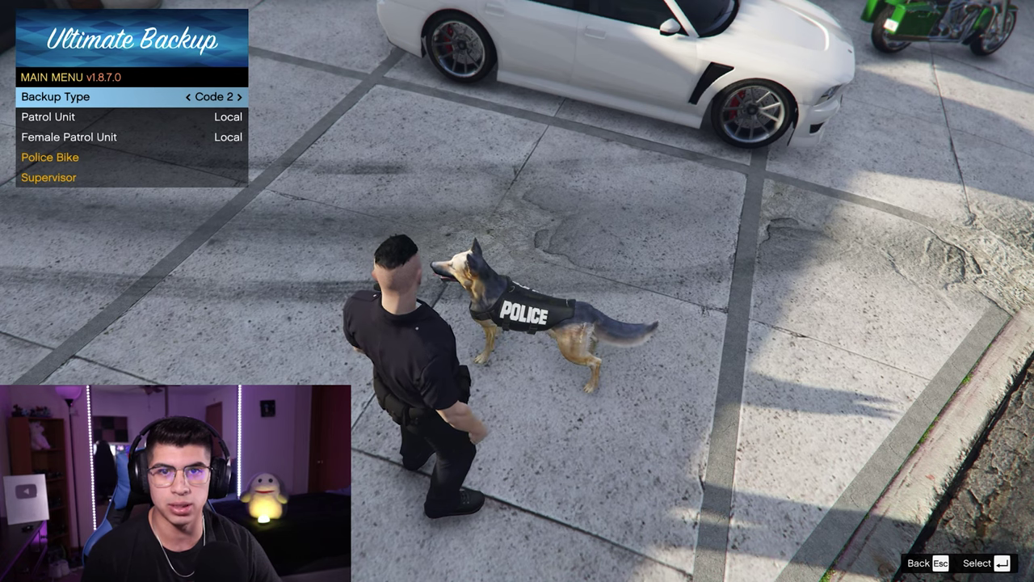
{"action": "key", "text": "Left"}
{"action": "key", "text": "Down"}
{"action": "key", "text": "Down"}
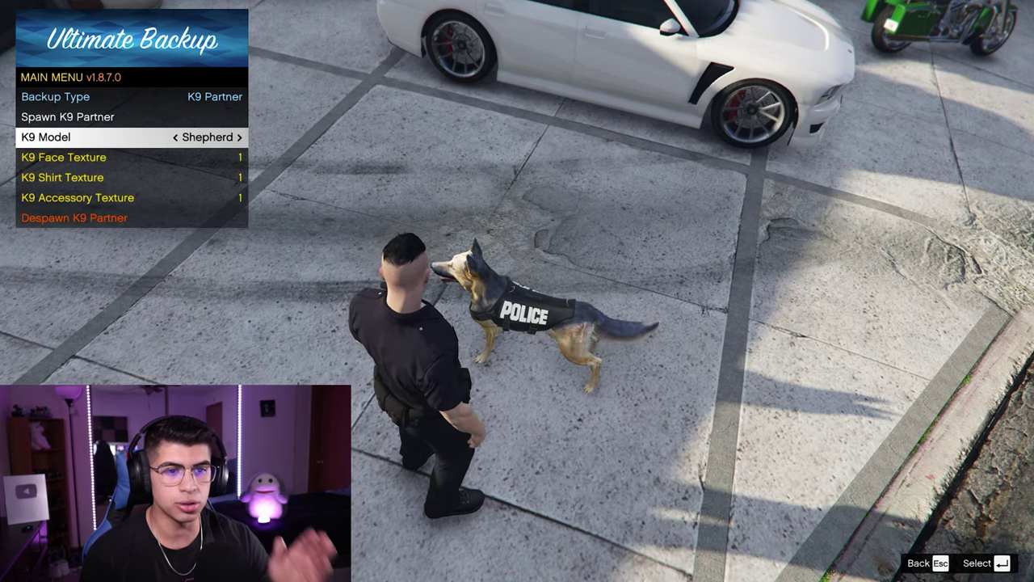
{"action": "key", "text": "Down"}
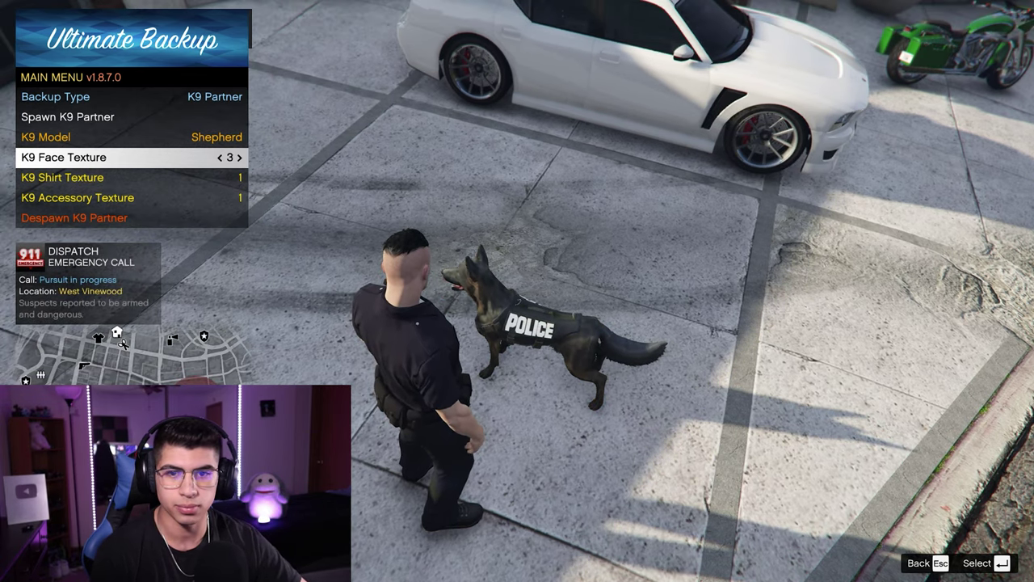
{"action": "key", "text": "Right"}
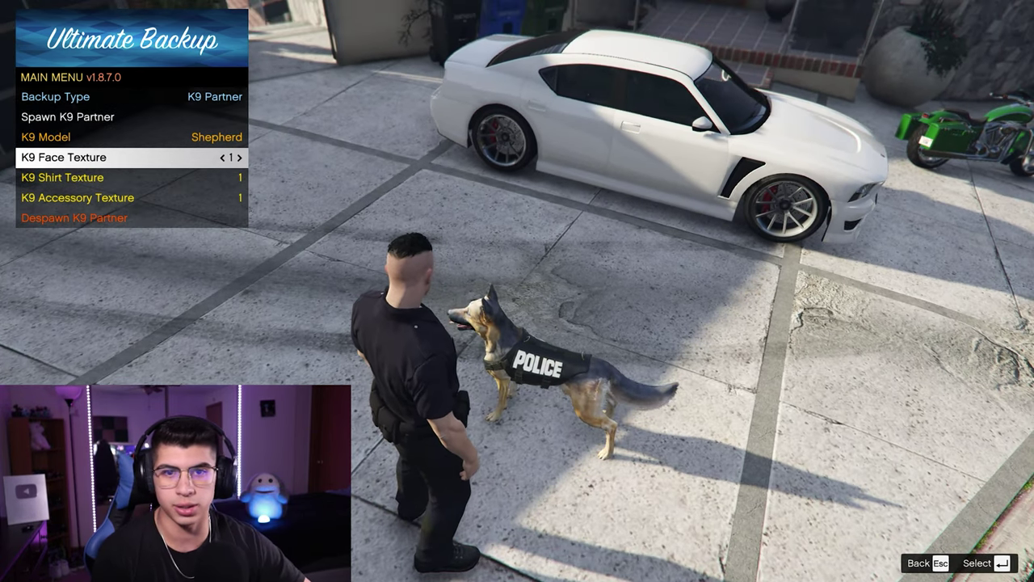
{"action": "key", "text": "Right"}
{"action": "key", "text": "Right"}
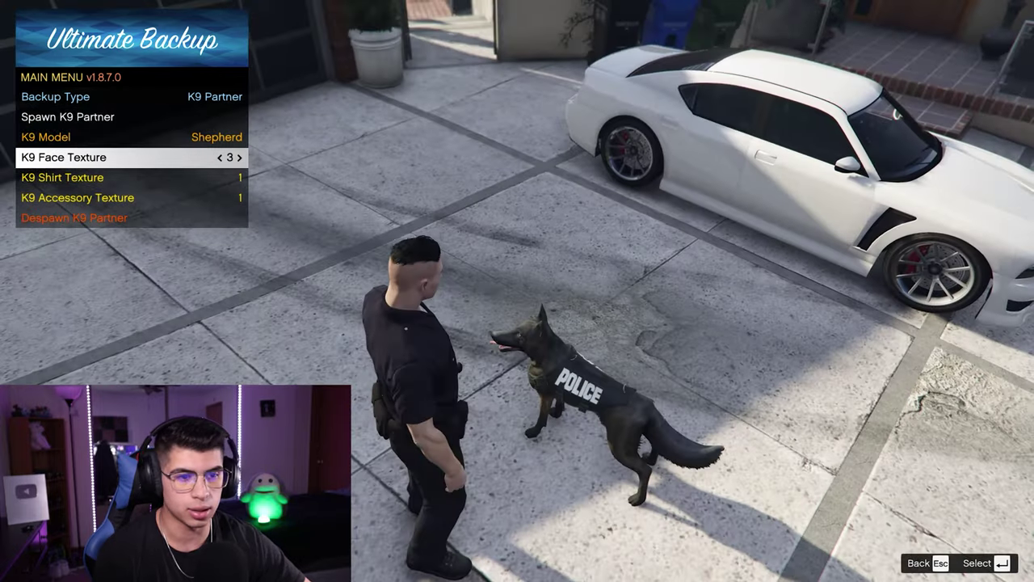
{"action": "key", "text": "Left"}
{"action": "key", "text": "Left"}
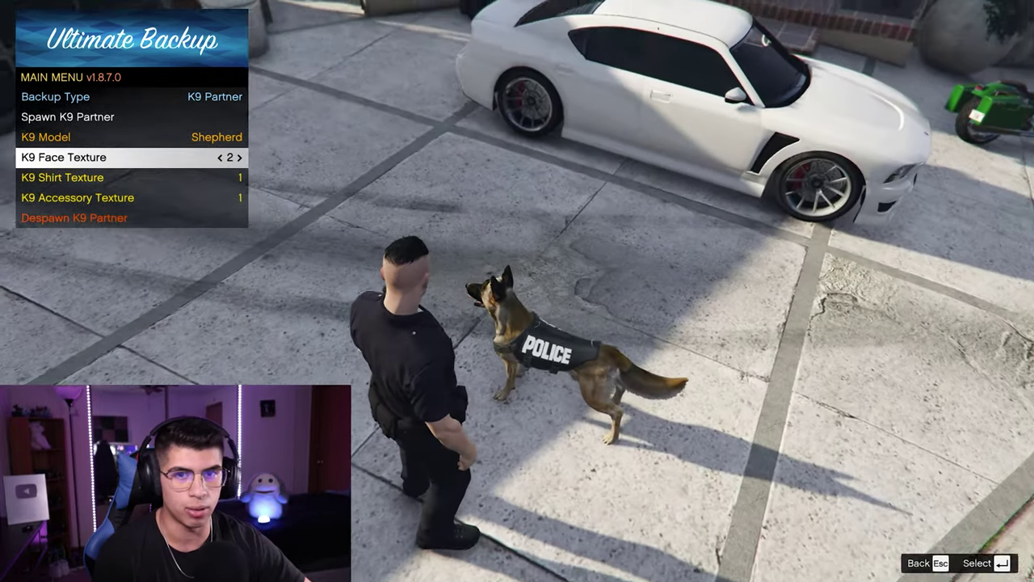
{"action": "key", "text": "Left"}
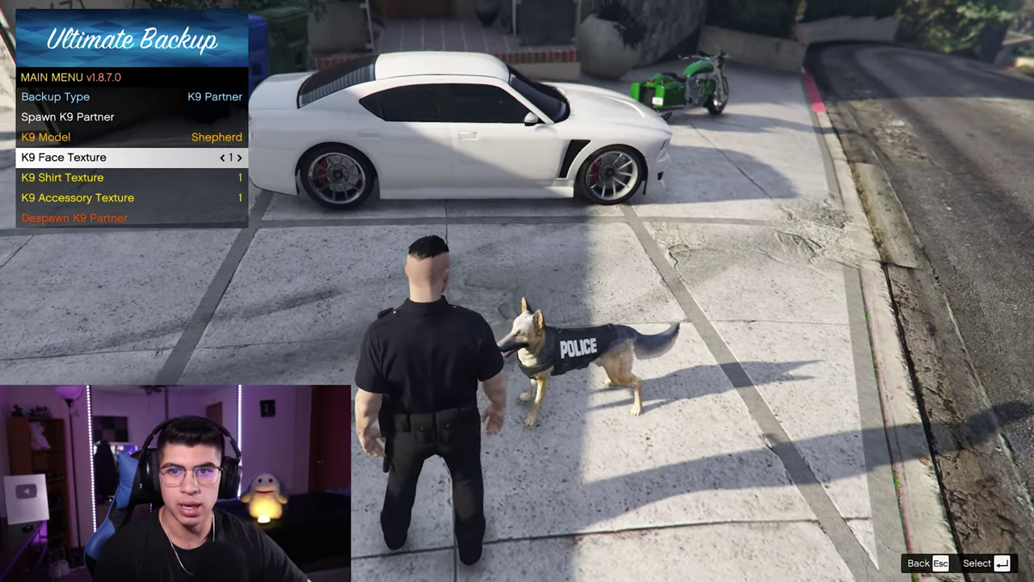
Cycle through the K9 Shirt and Accessory Texture values to preview the dog's vests.
{"action": "key", "text": "Down"}
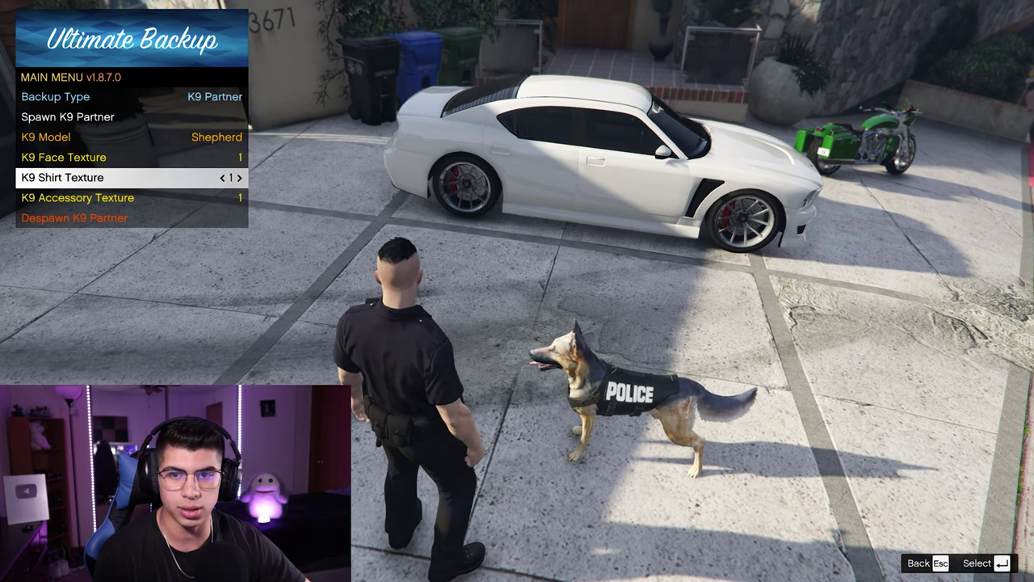
{"action": "key", "text": "Right"}
{"action": "key", "text": "Right"}
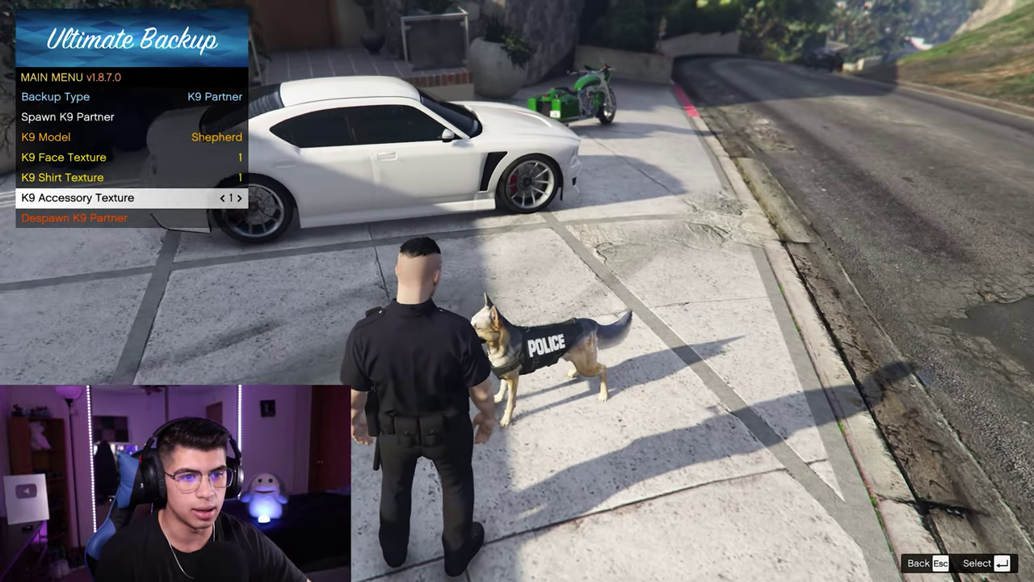
{"action": "key", "text": "Right"}
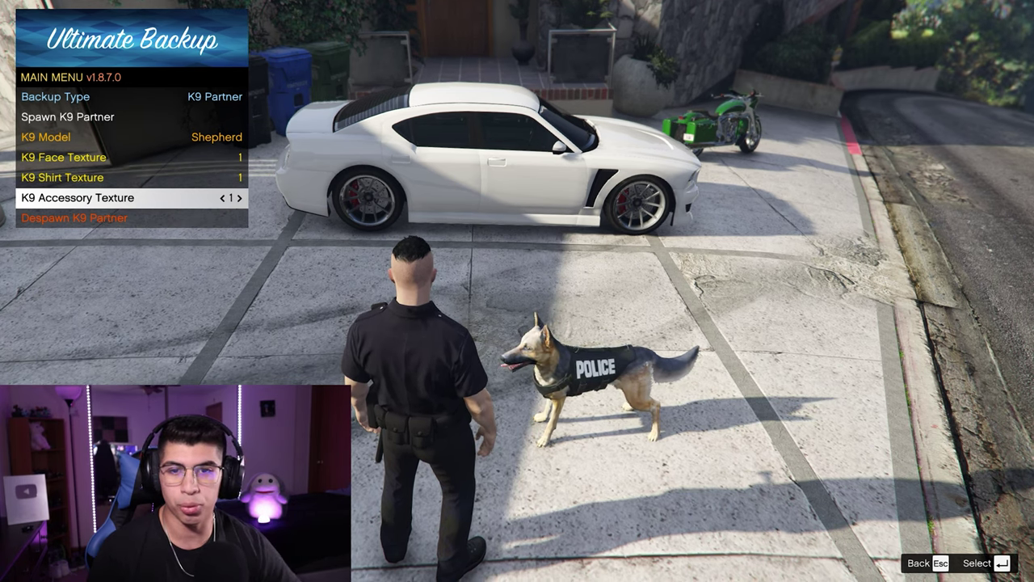
{"action": "key", "text": "Up"}
{"action": "key", "text": "Up"}
{"action": "key", "text": "Up"}
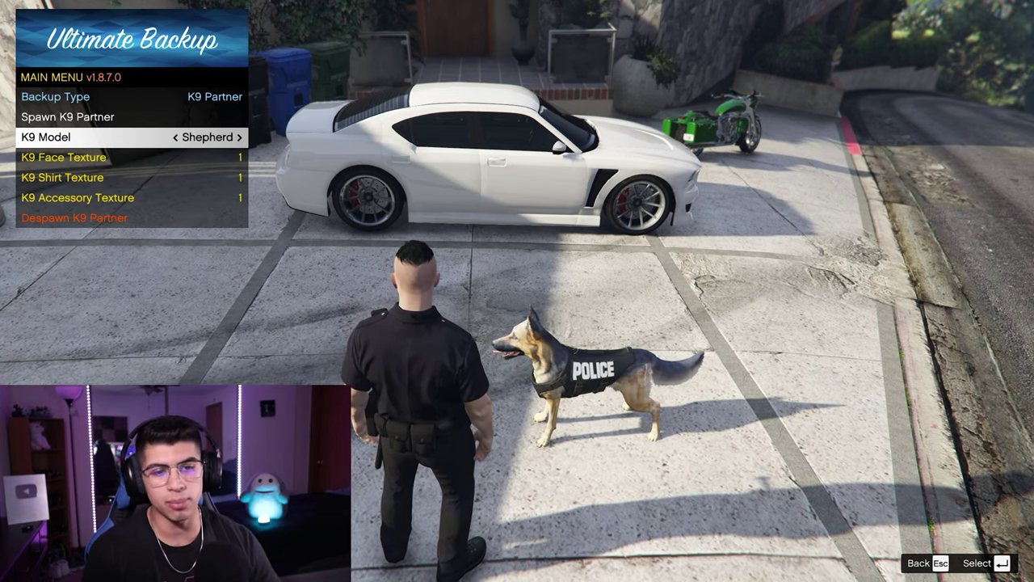
Despawn the K9 partner and walk the officer toward the road.
{"action": "key", "text": "w"}
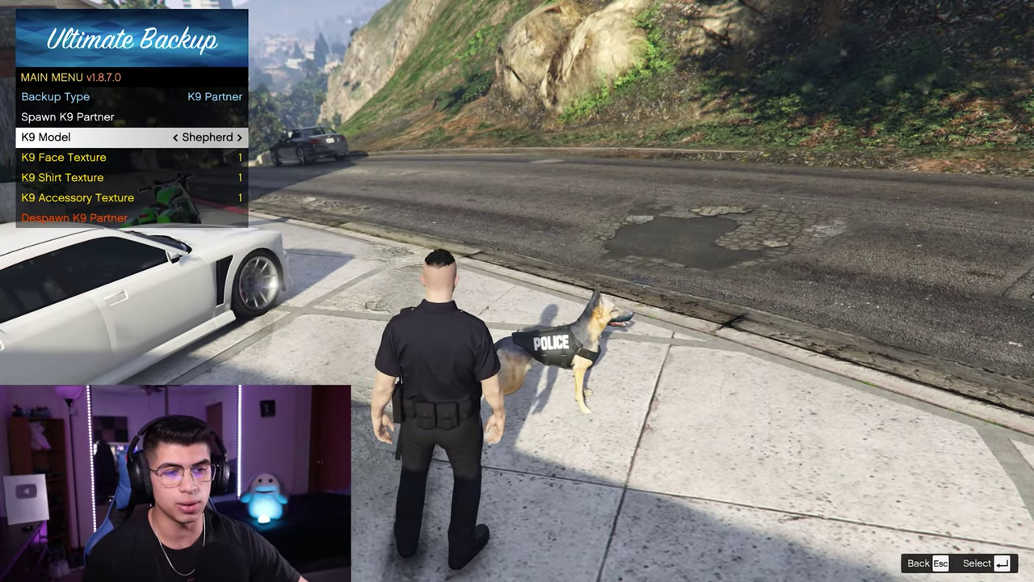
{"action": "key", "text": "Down"}
{"action": "key", "text": "Down"}
{"action": "key", "text": "Down"}
{"action": "key", "text": "Down"}
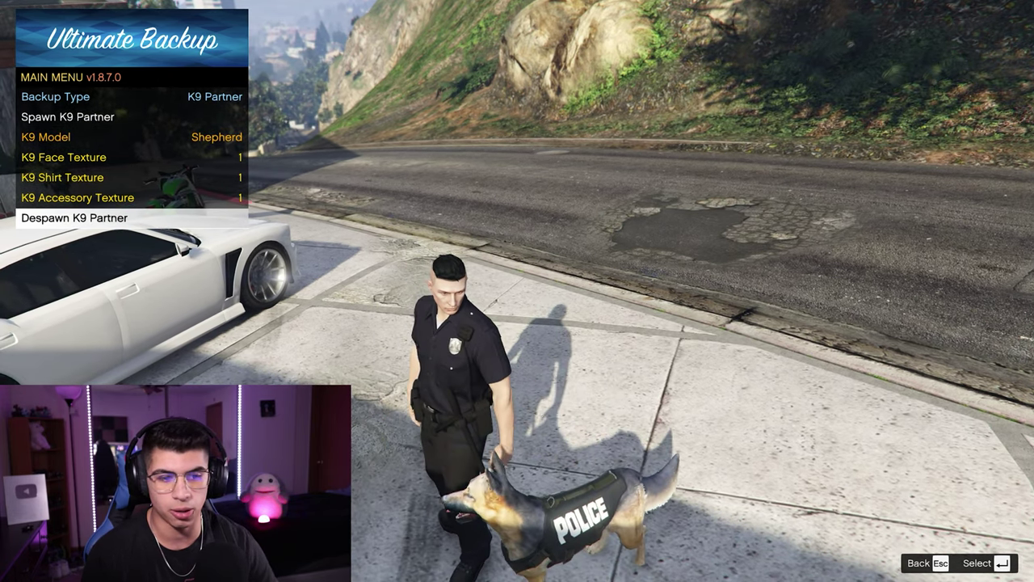
{"action": "key", "text": "Return"}
{"action": "key", "text": "w"}
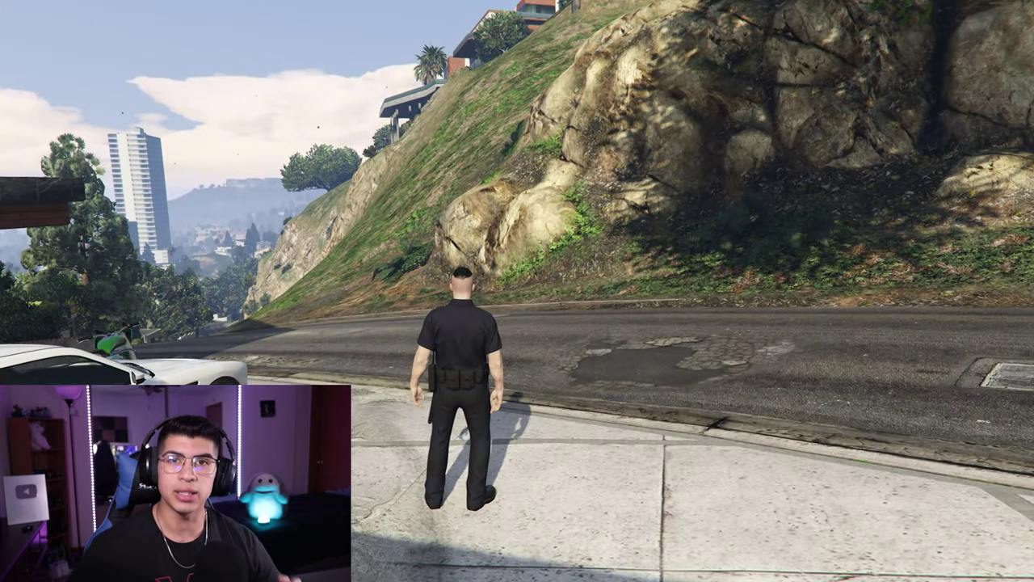